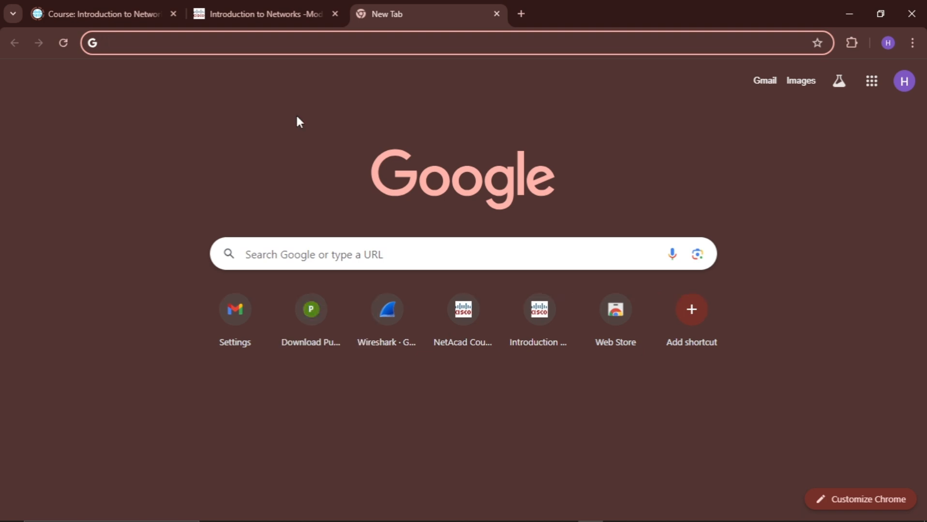
pyautogui.moveTo(769, 520)
pyautogui.click(186, 39)
pyautogui.write('putt')
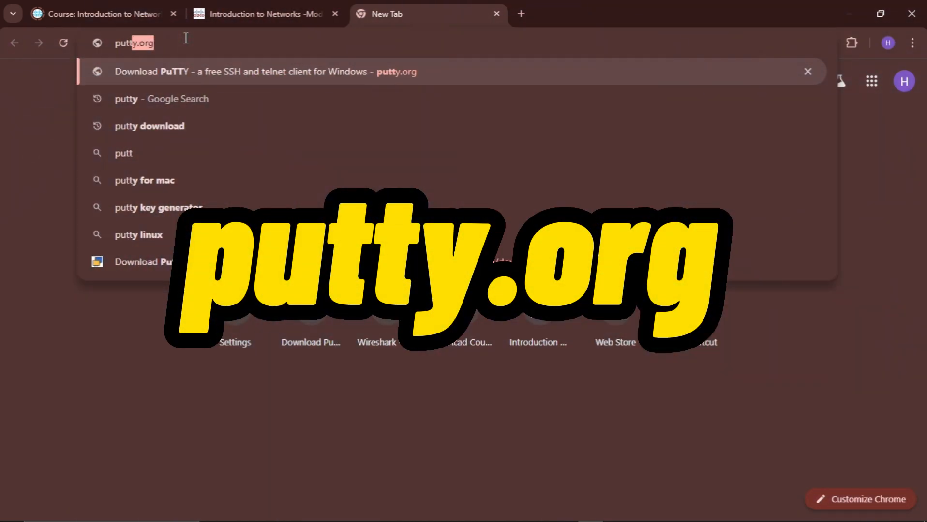
pyautogui.write('y.o')
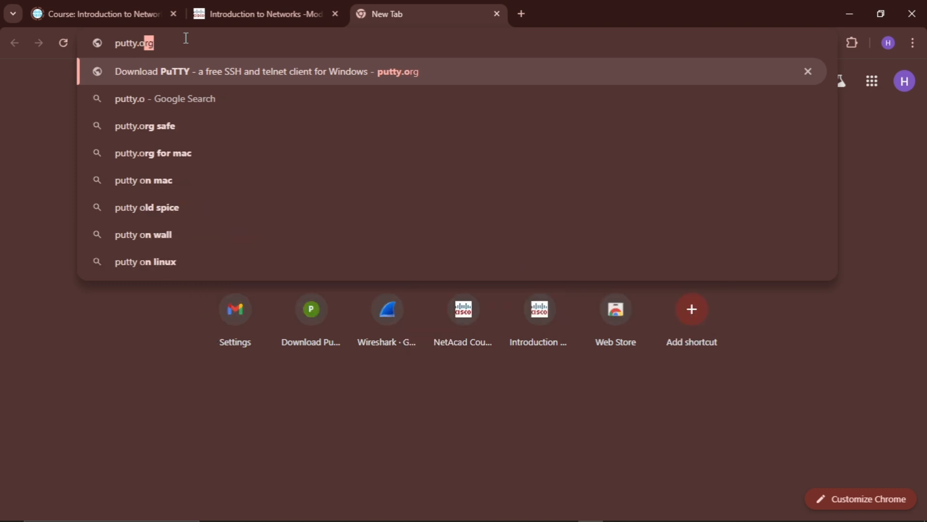
pyautogui.write('rg')
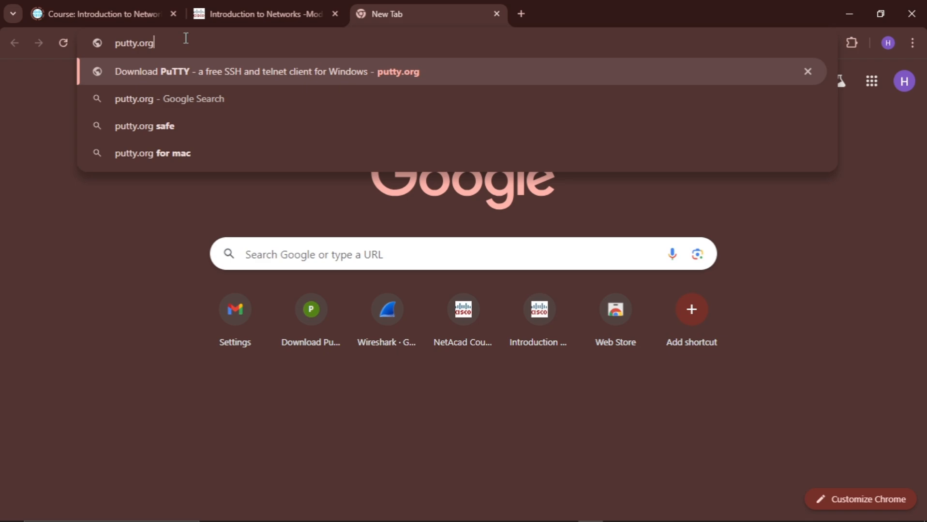
# Step: Search Google for "putty" and open the putty.org result for downloading PuTTY
pyautogui.click(300, 256)
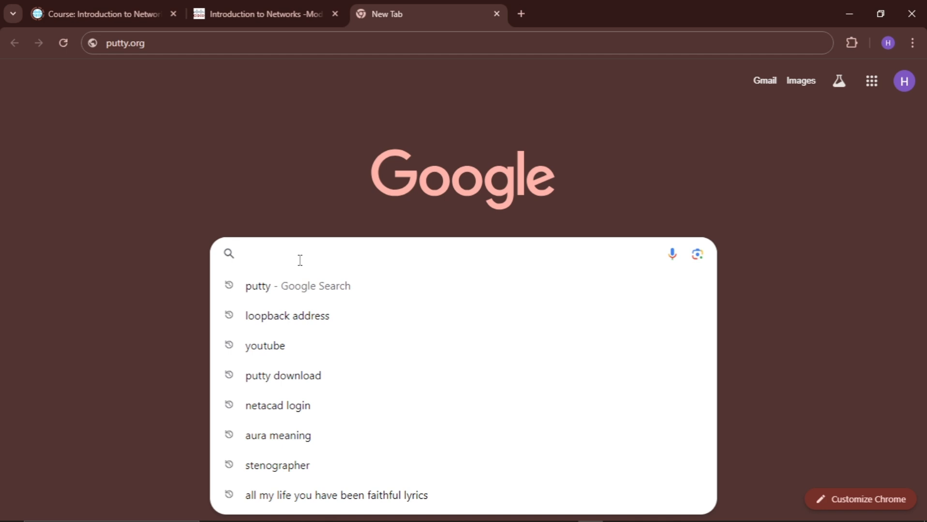
pyautogui.write('putty')
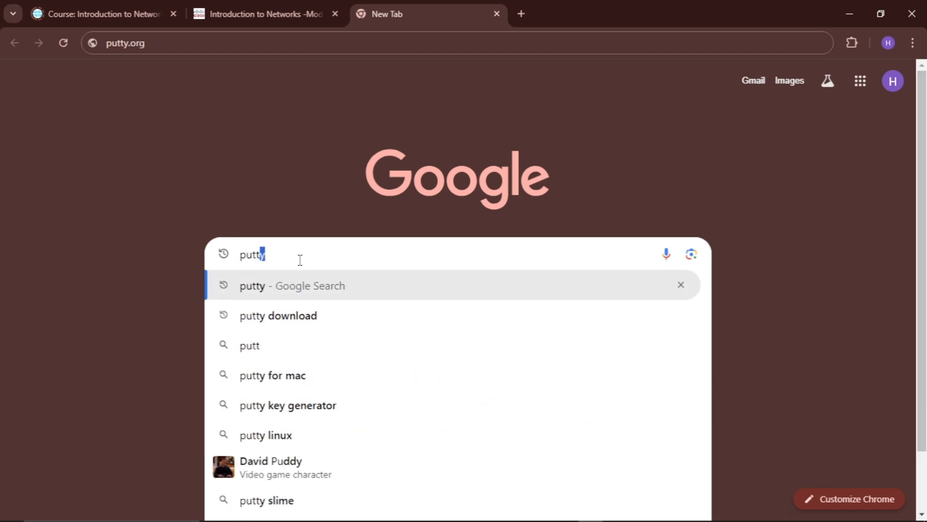
pyautogui.press('Return')
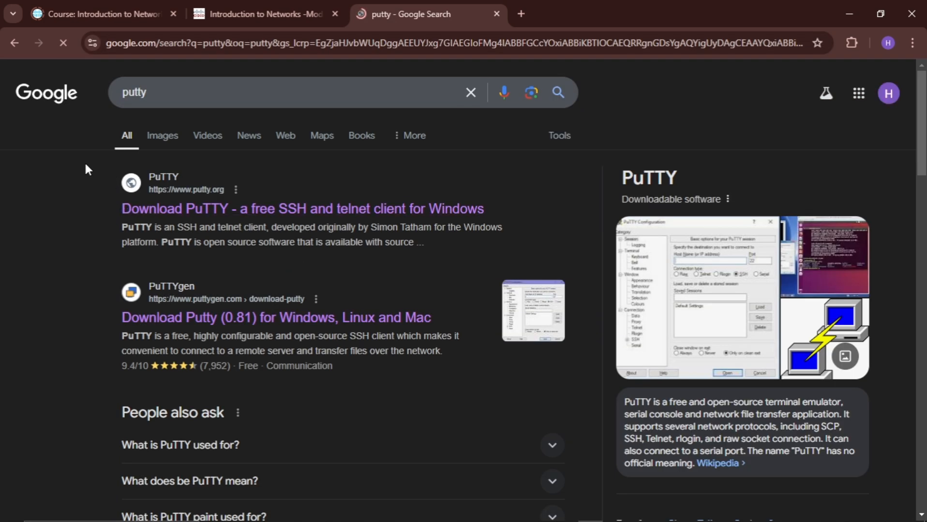
pyautogui.moveTo(86, 165); pyautogui.dragTo(216, 182)
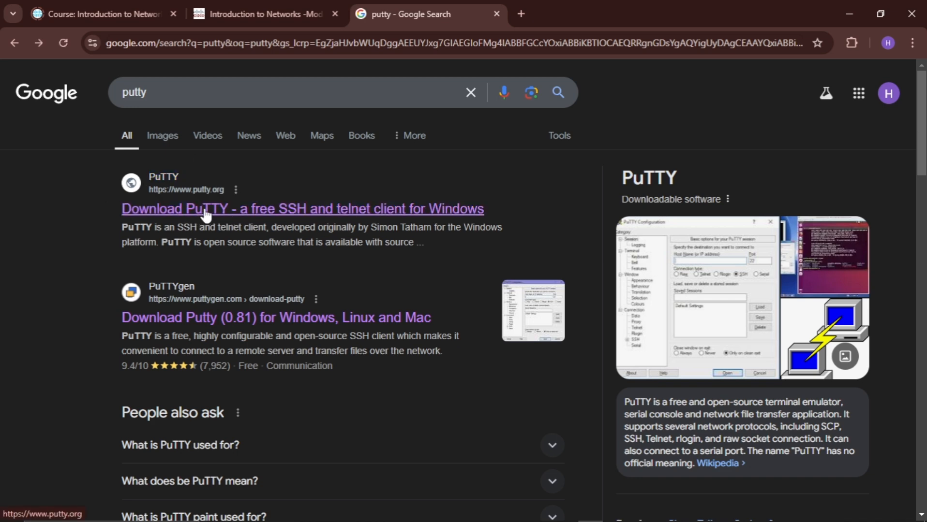
pyautogui.scroll(-5, 183, 336)
pyautogui.scroll(5, 186, 345)
pyautogui.click(255, 216)
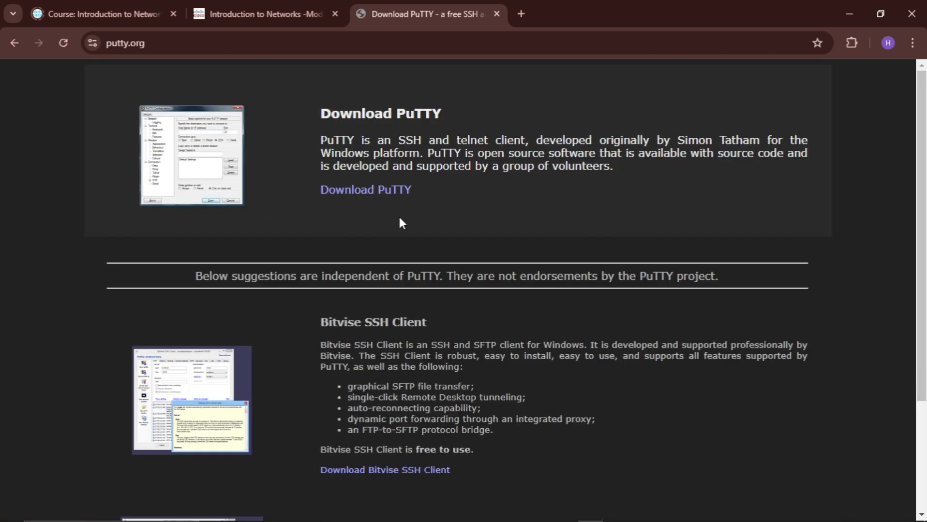
# Step: Go to the PuTTY download page and download the 64-bit x86 Windows installer, putty-64bit-0.82-installer.msi
pyautogui.click(351, 196)
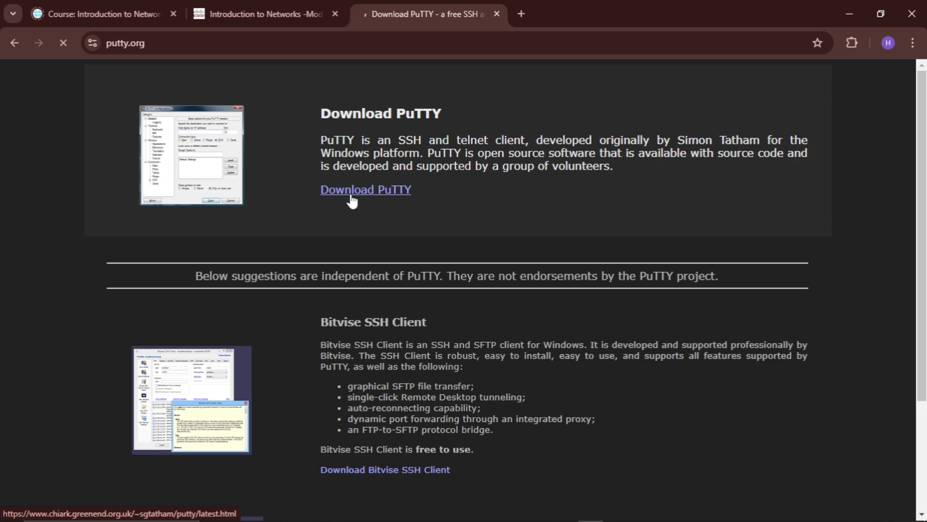
pyautogui.scroll(-5, 149, 159)
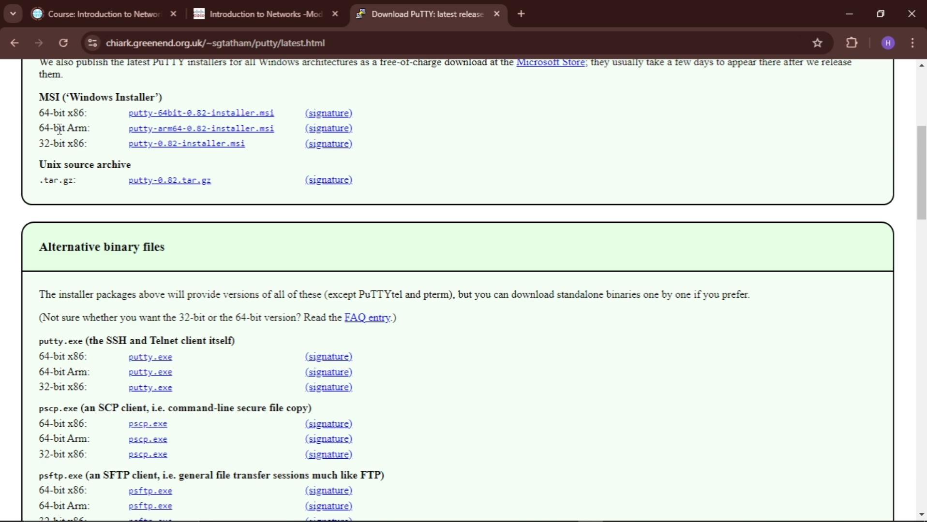
pyautogui.click(162, 116)
# Step: Open the browser's download history and show the newly downloaded PuTTY installer in its folder
pyautogui.click(861, 44)
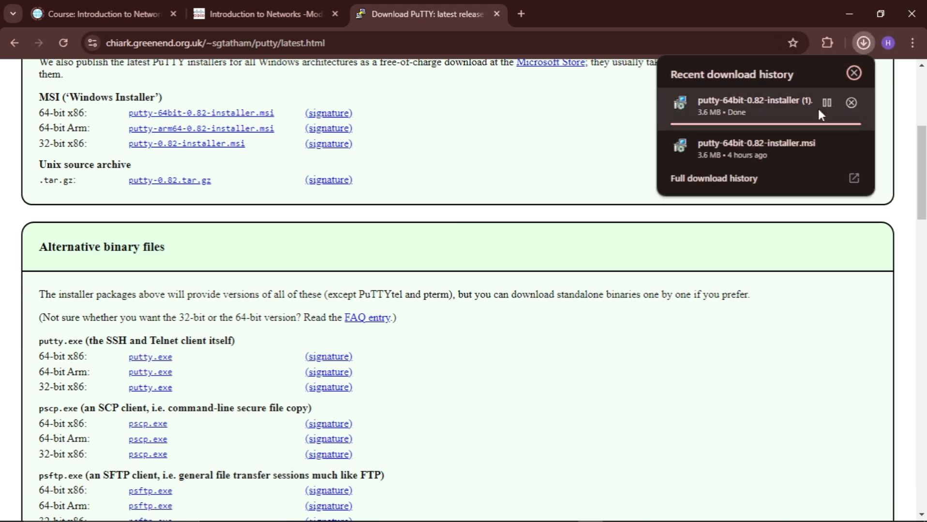
pyautogui.click(912, 42)
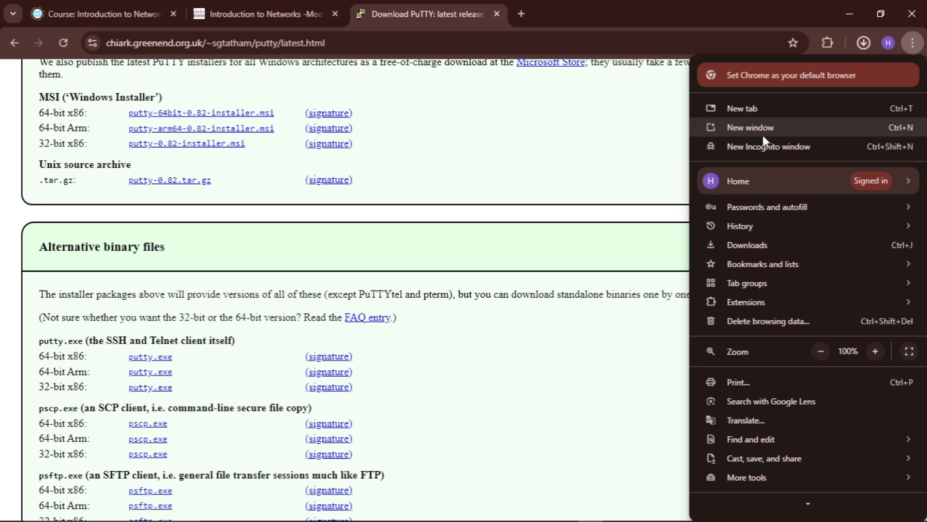
pyautogui.click(746, 244)
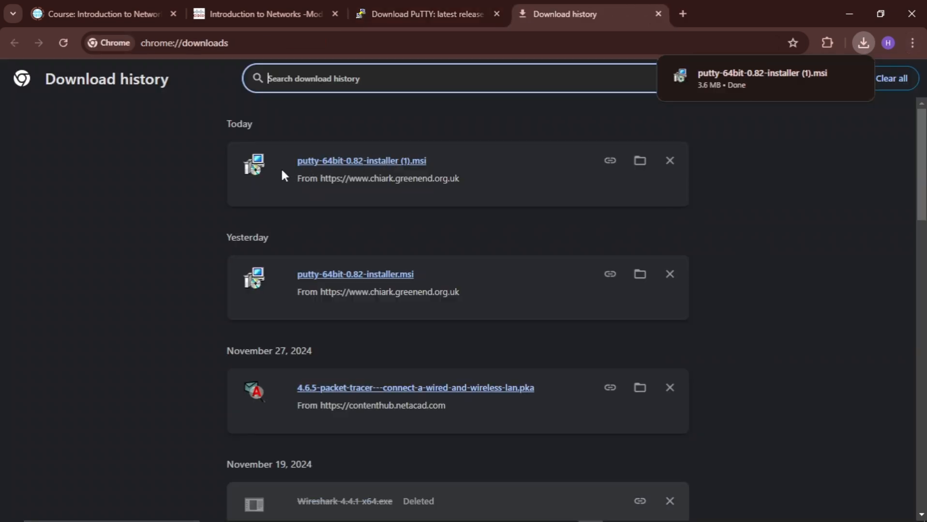
pyautogui.click(640, 161)
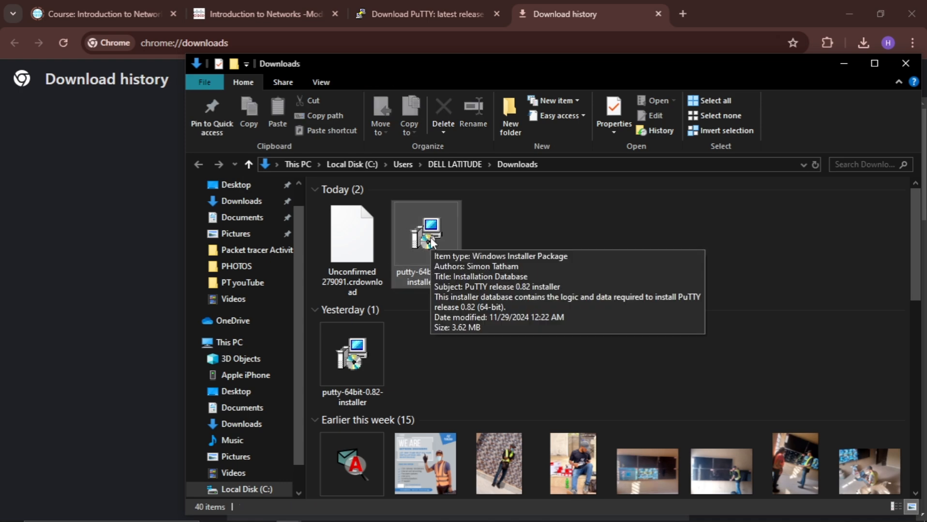
# Step: Run the new PuTTY installer and complete the setup with the default destination folder C:\Program Files\PuTTY\ and default features
pyautogui.doubleClick(430, 238)
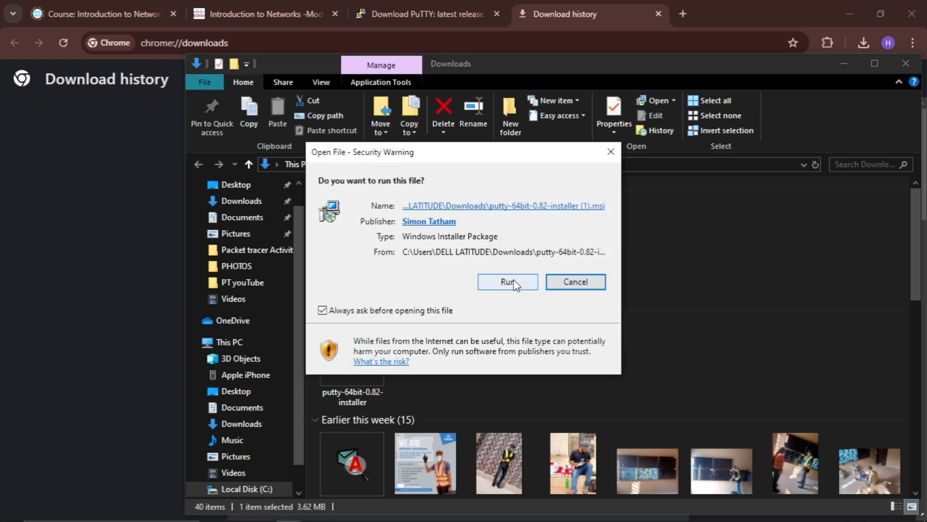
pyautogui.click(507, 281)
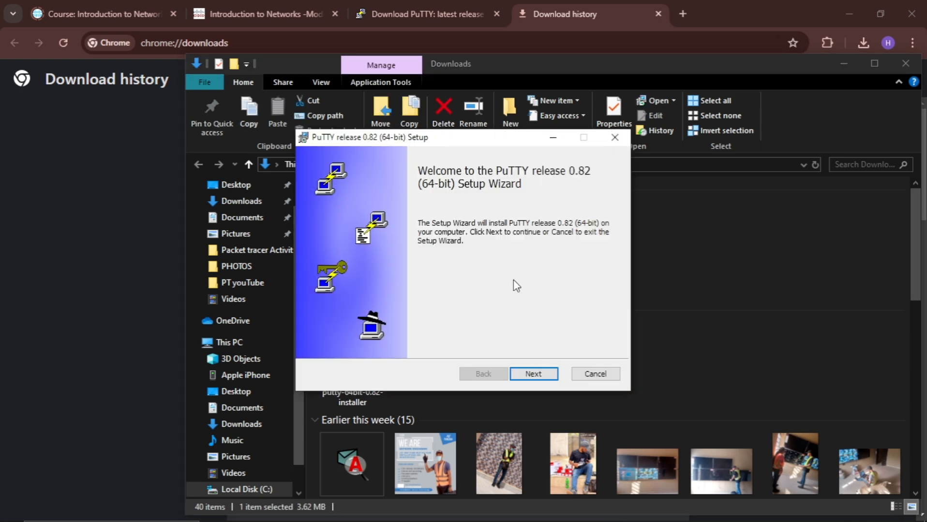
pyautogui.click(537, 375)
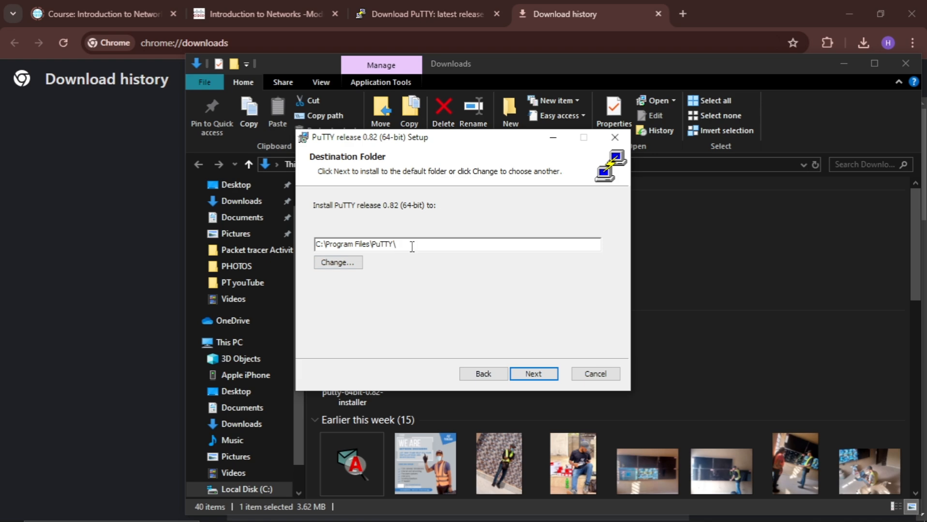
pyautogui.click(544, 376)
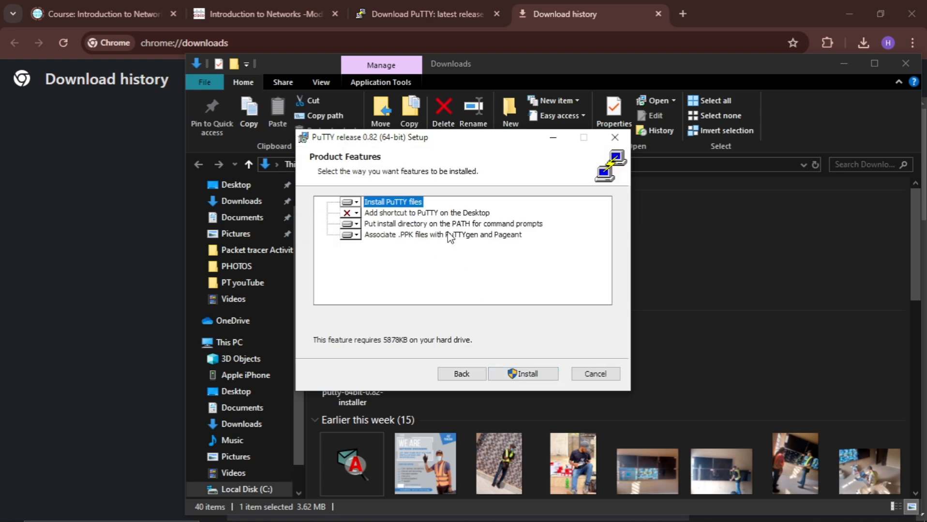
pyautogui.click(534, 374)
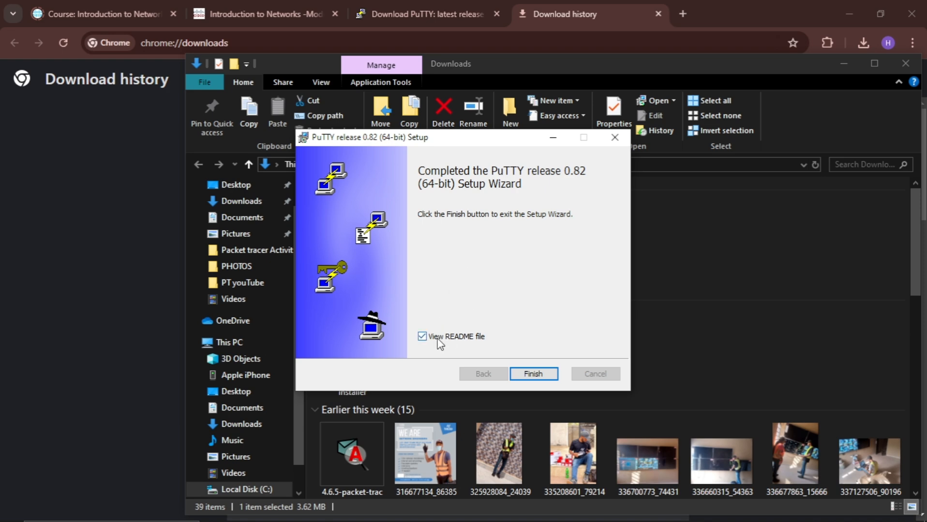
pyautogui.click(541, 375)
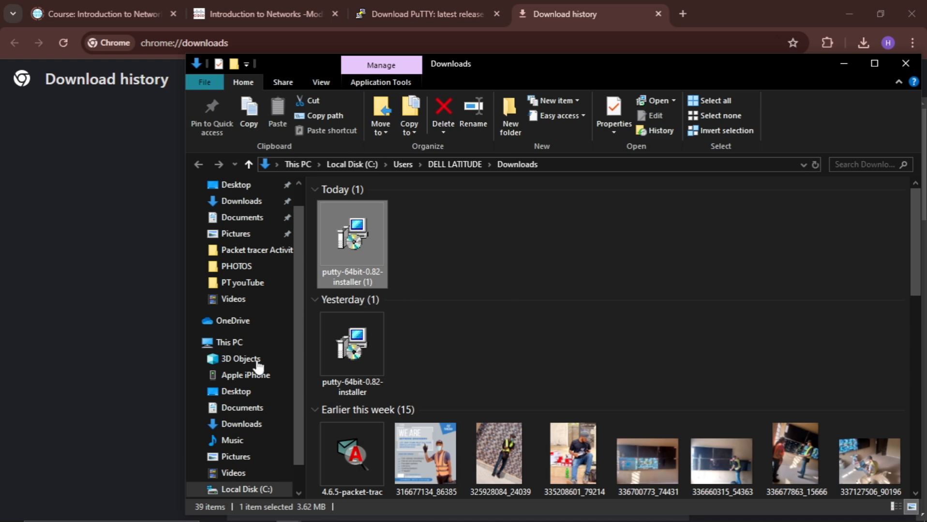
# Step: Find PuTTY with the Windows search, pin it to the taskbar and launch it
pyautogui.moveTo(19, 518)
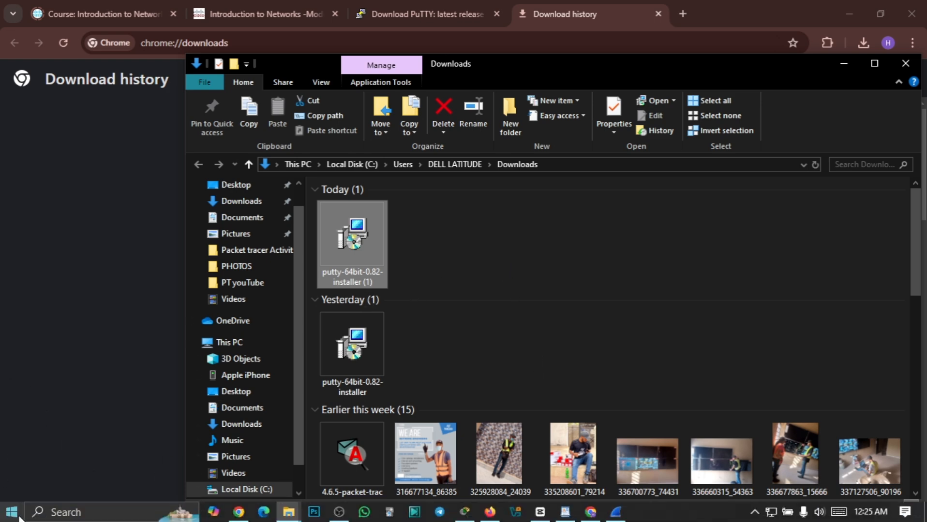
pyautogui.click(53, 512)
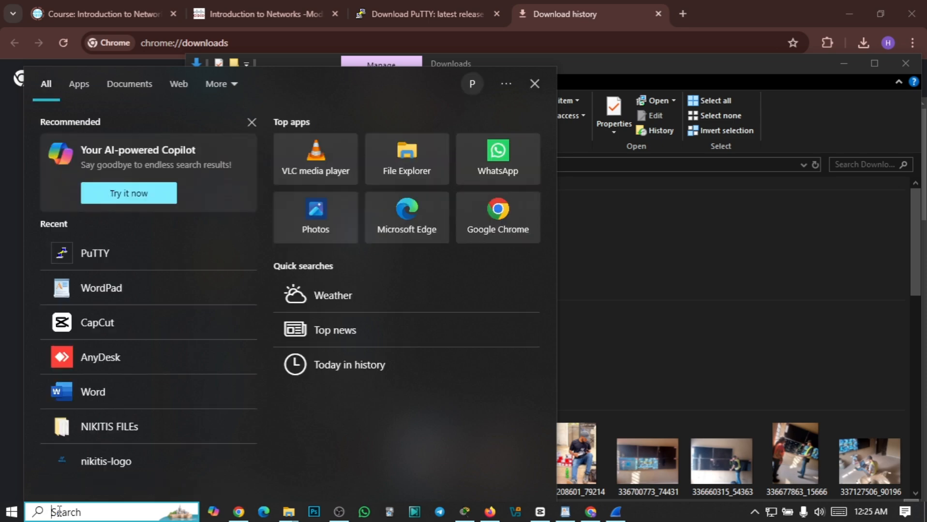
pyautogui.write('put')
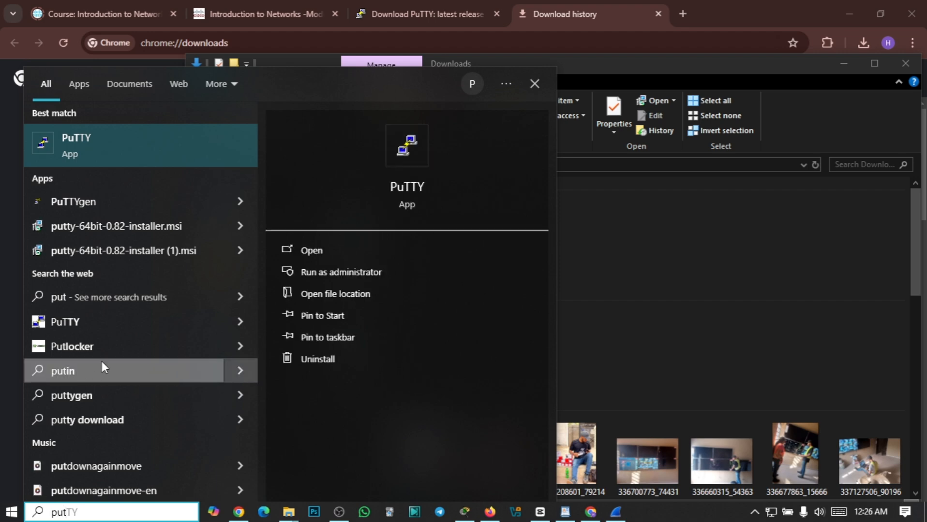
pyautogui.rightClick(146, 151)
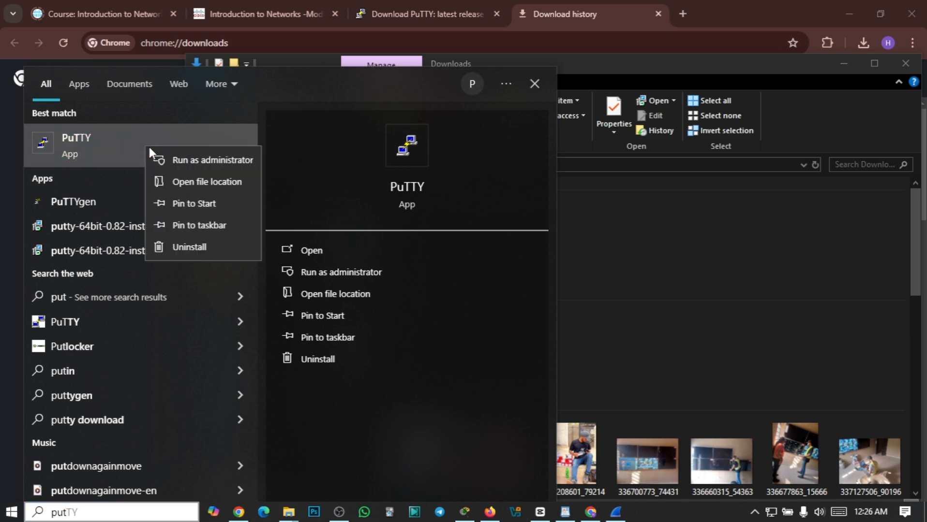
pyautogui.click(196, 225)
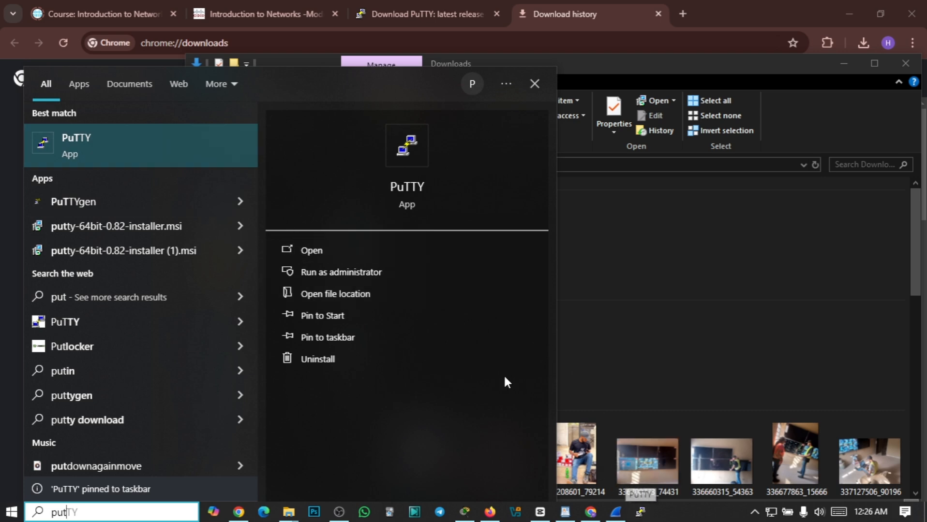
pyautogui.click(333, 250)
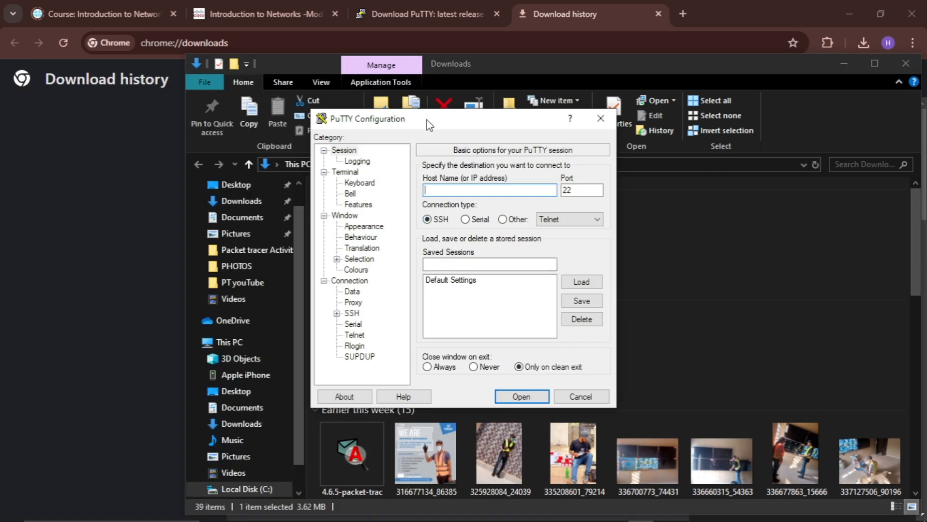
pyautogui.moveTo(430, 124); pyautogui.dragTo(413, 107)
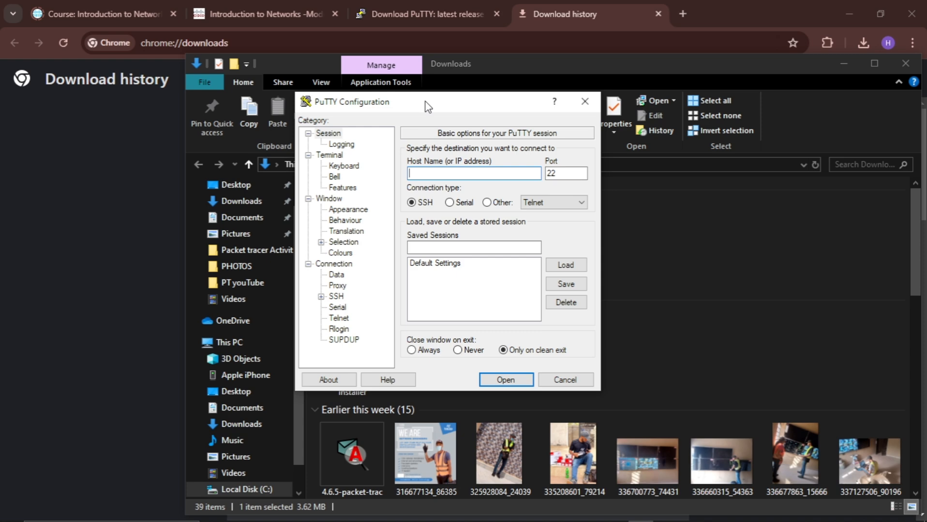
# Step: Switch to Cisco Packet Tracer and place a PT-Empty router in the workspace with a PT-Router below it
pyautogui.moveTo(420, 516)
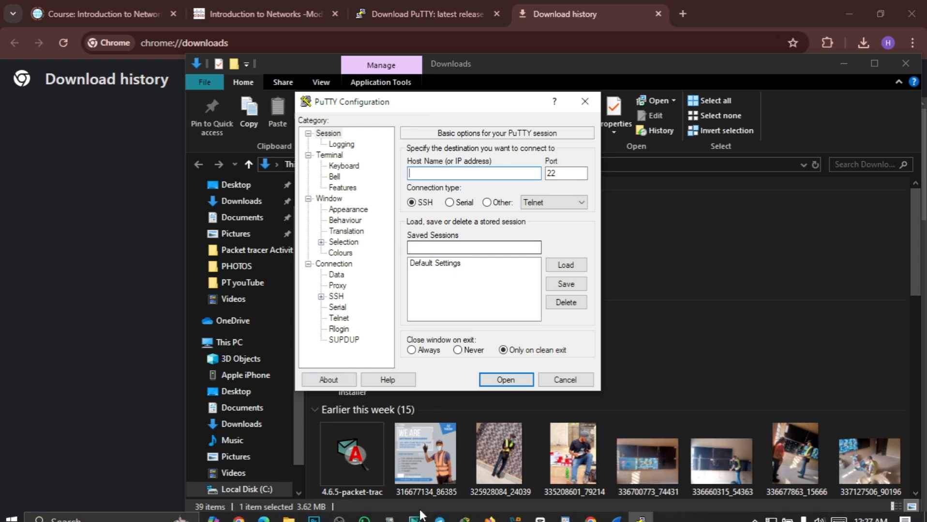
pyautogui.click(465, 515)
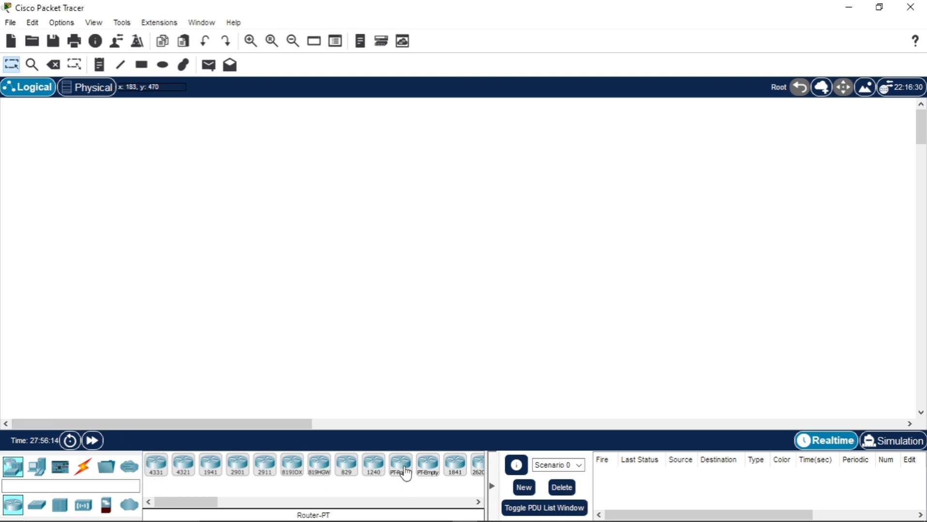
pyautogui.click(426, 472)
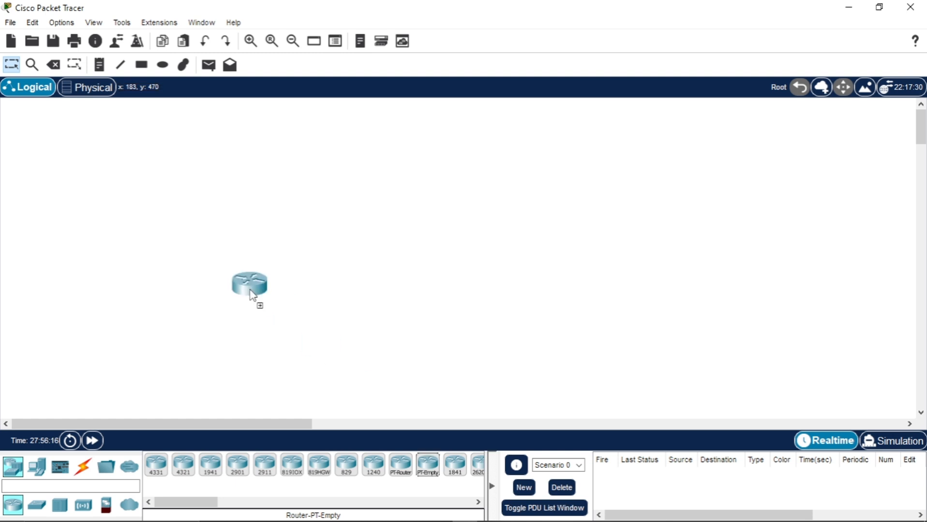
pyautogui.click(178, 233)
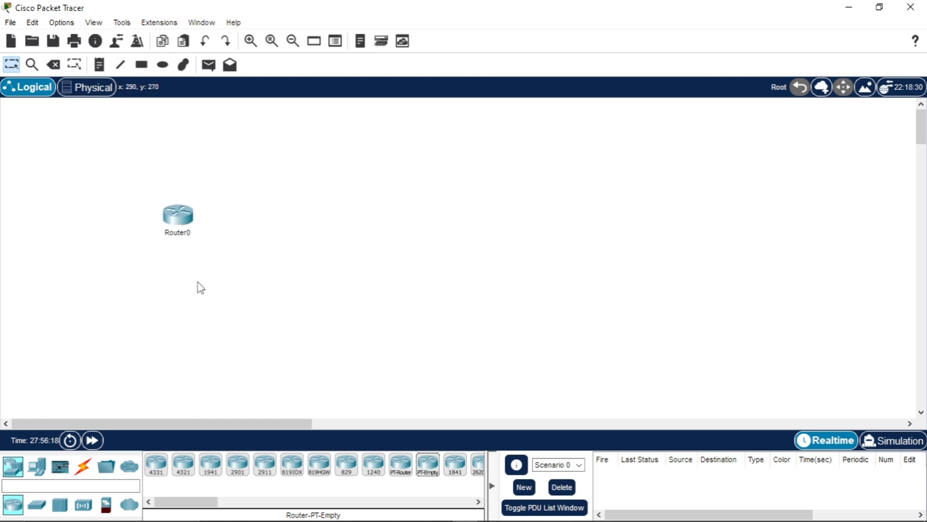
pyautogui.click(406, 472)
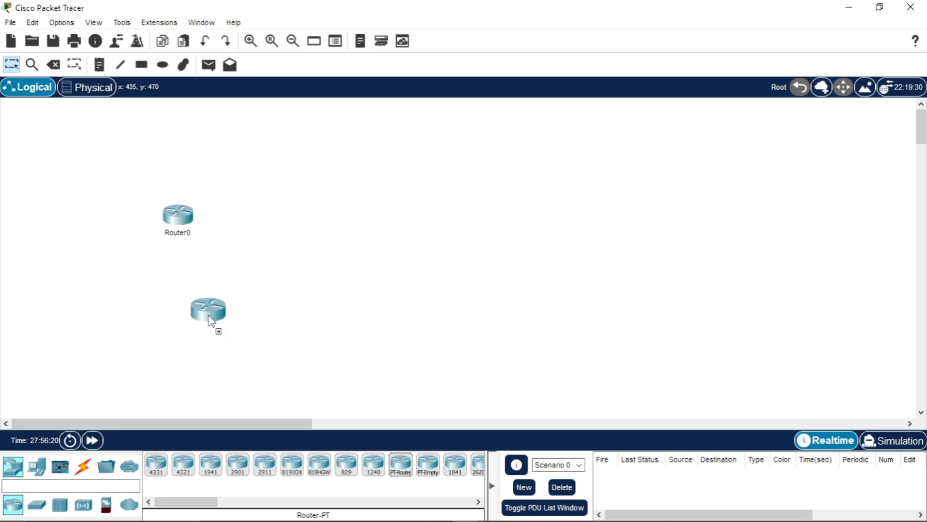
pyautogui.click(179, 299)
pyautogui.click(401, 471)
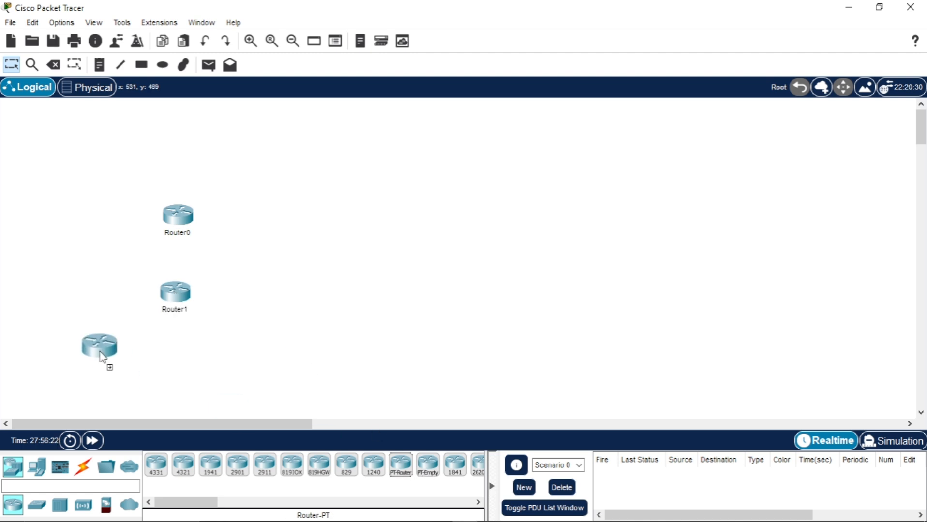
pyautogui.moveTo(172, 359); pyautogui.dragTo(433, 478)
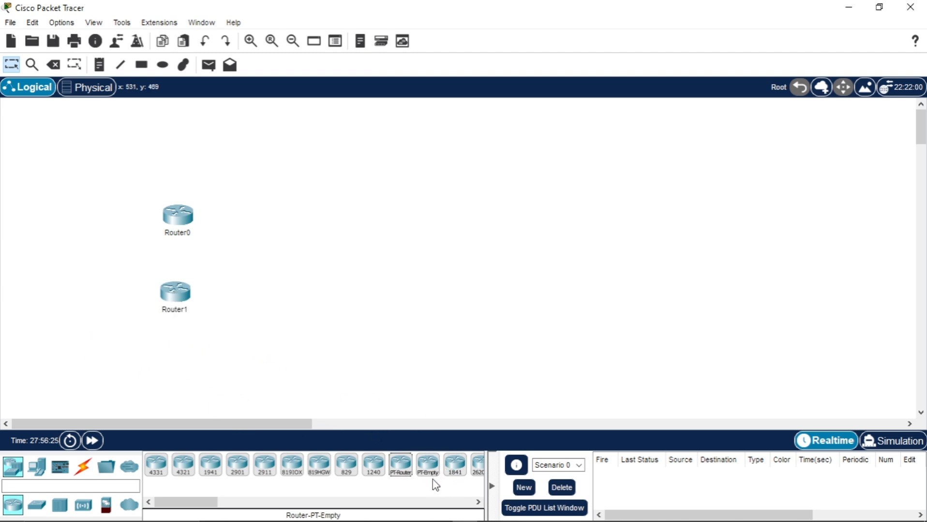
# Step: Place a PT-Empty switch in the logical workspace directly below the PT-Router
pyautogui.click(37, 504)
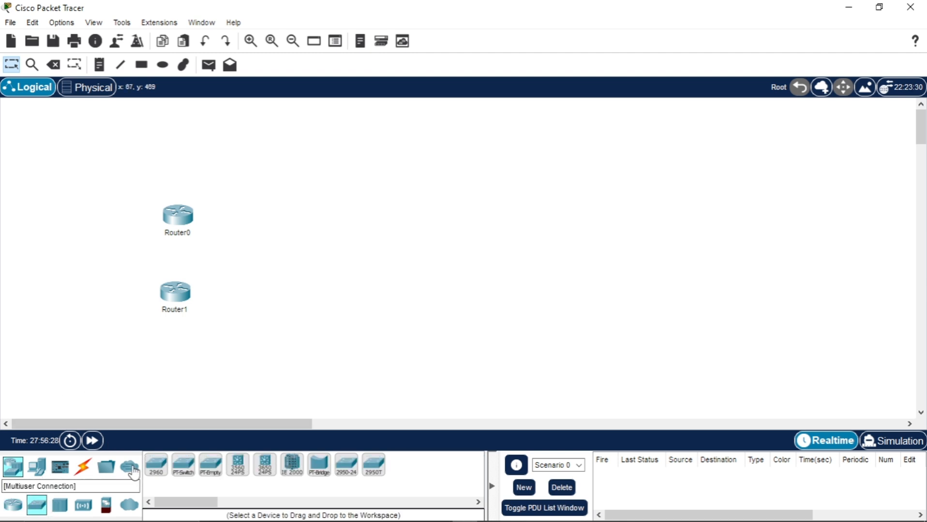
pyautogui.click(213, 465)
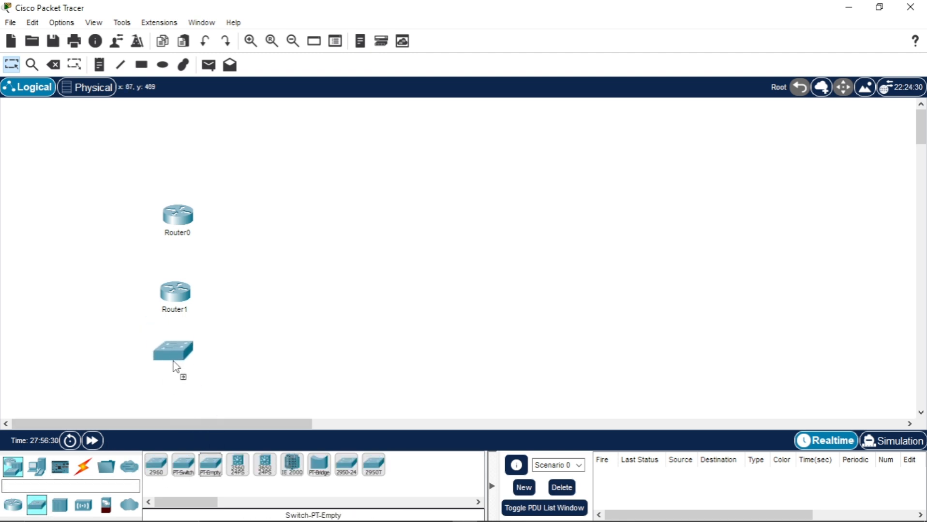
pyautogui.click(179, 362)
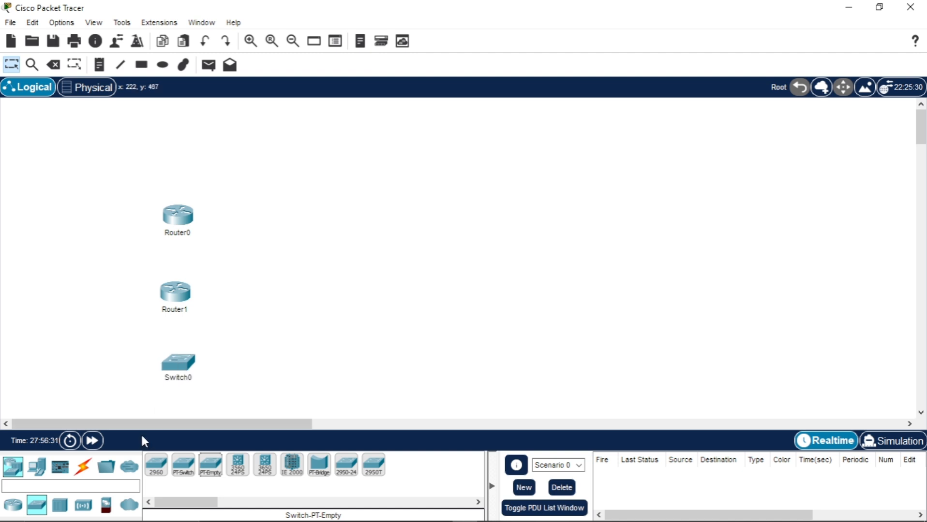
# Step: Place a laptop in the logical workspace beside the two routers
pyautogui.click(37, 466)
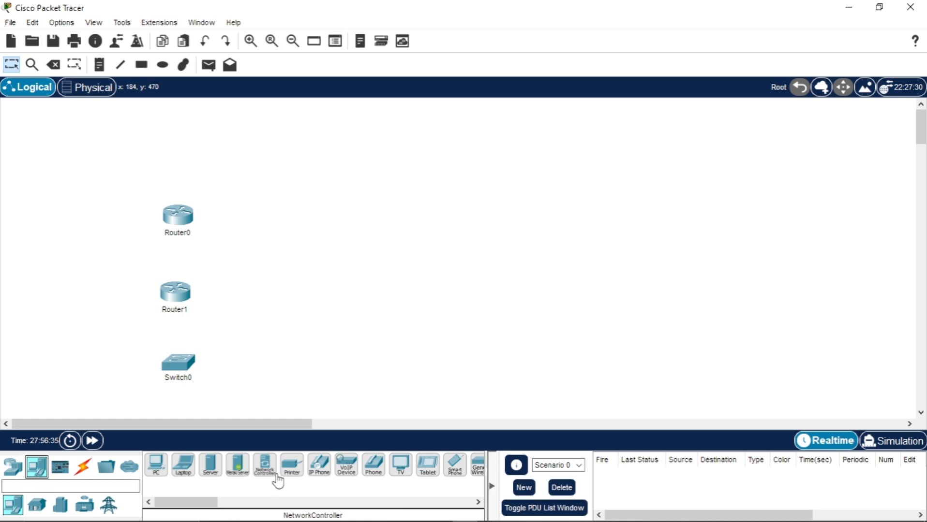
pyautogui.click(187, 477)
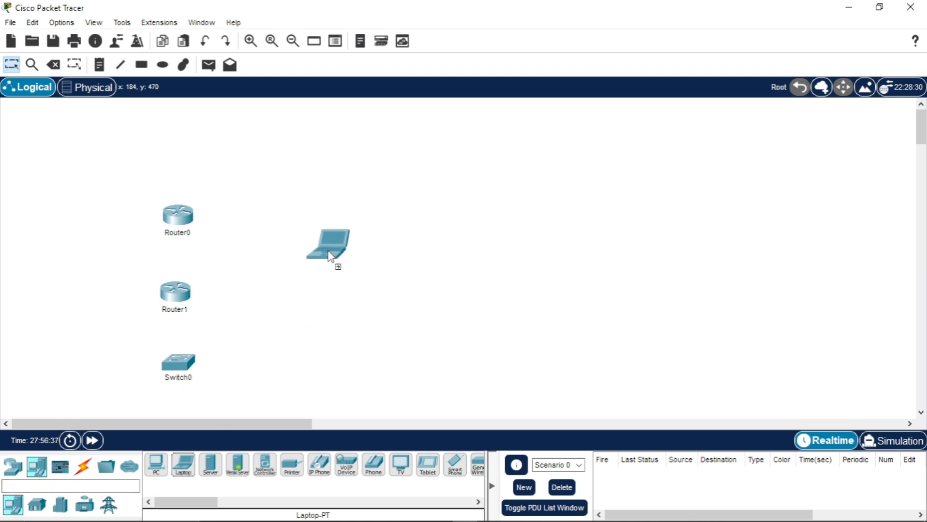
pyautogui.click(337, 239)
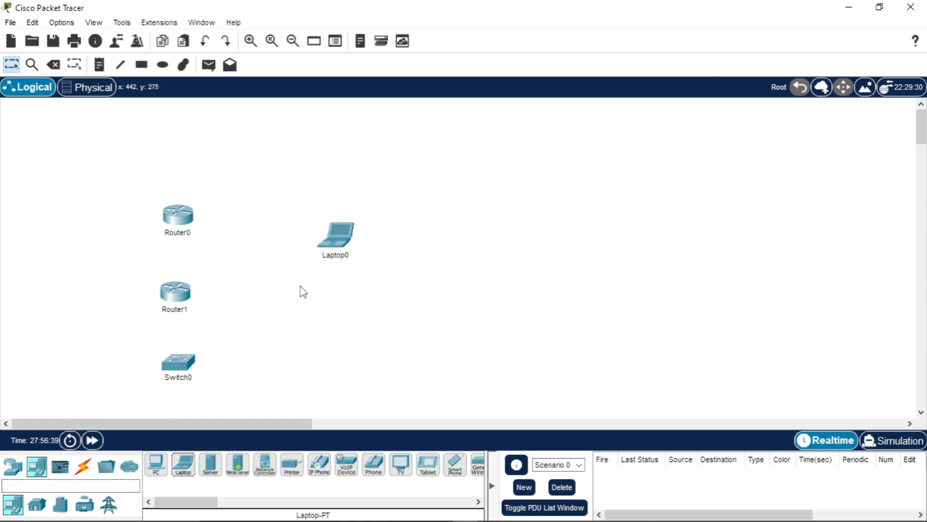
# Step: Open the Main Wiring Closet in the physical workspace and examine the rack with its routers and switch
pyautogui.click(83, 467)
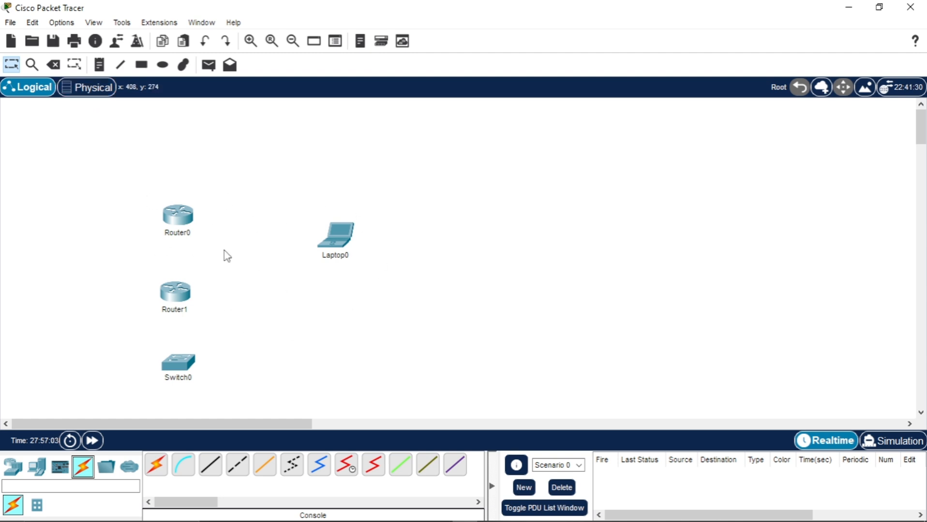
pyautogui.click(91, 91)
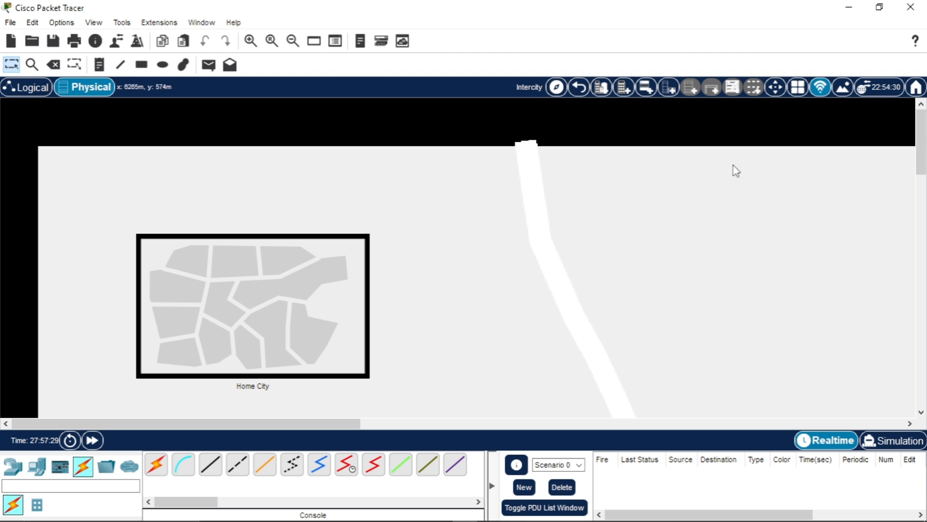
pyautogui.click(905, 93)
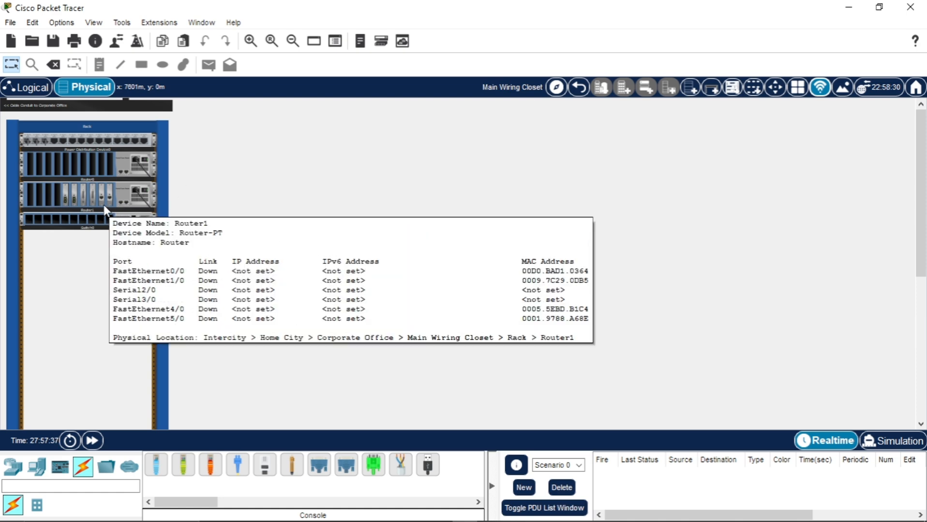
pyautogui.click(86, 196)
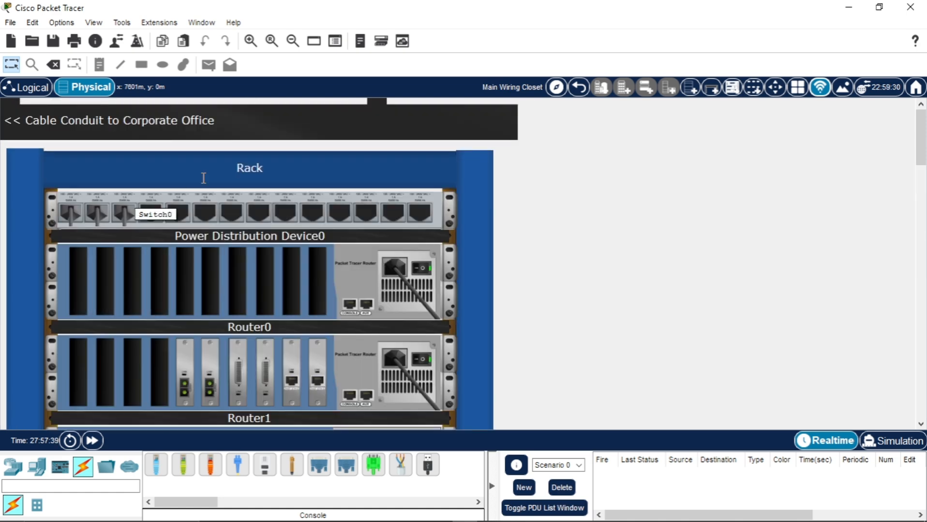
pyautogui.scroll(-3, 249, 193)
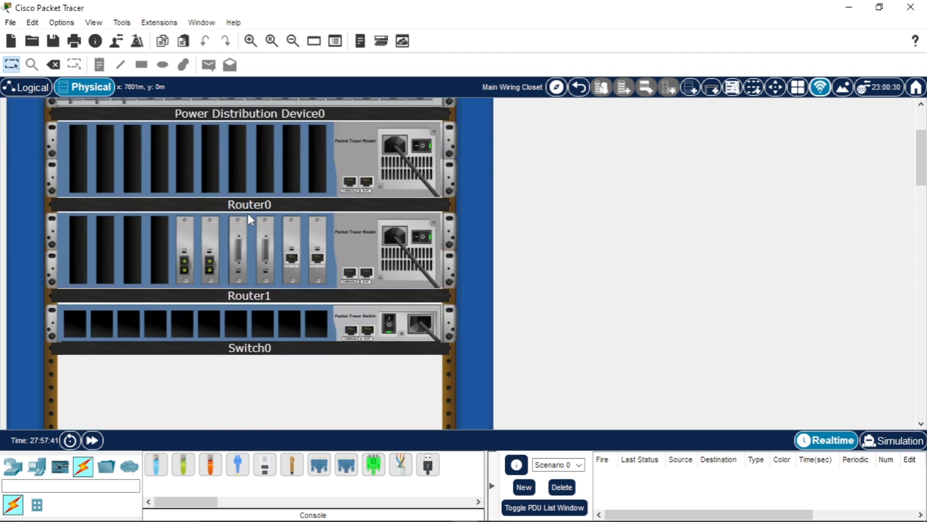
pyautogui.moveTo(248, 214)
pyautogui.scroll(3, 248, 216)
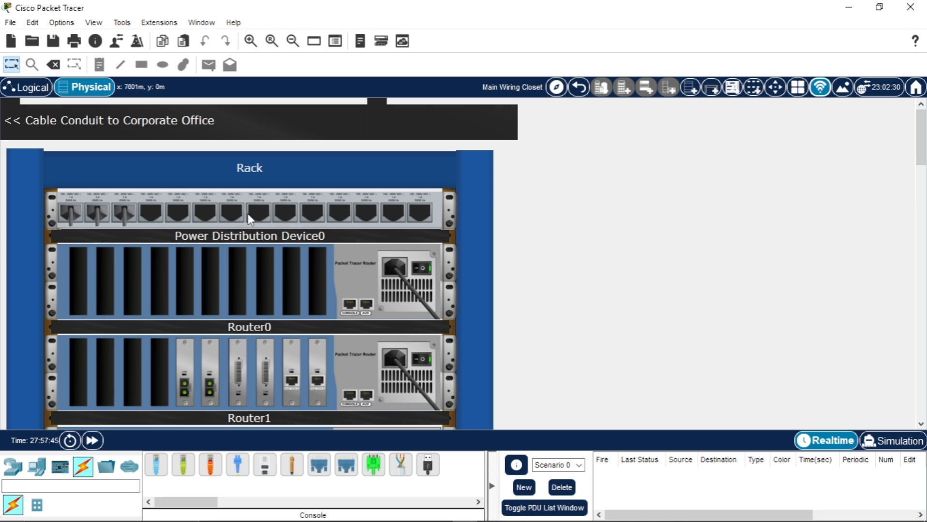
pyautogui.scroll(-3, 248, 215)
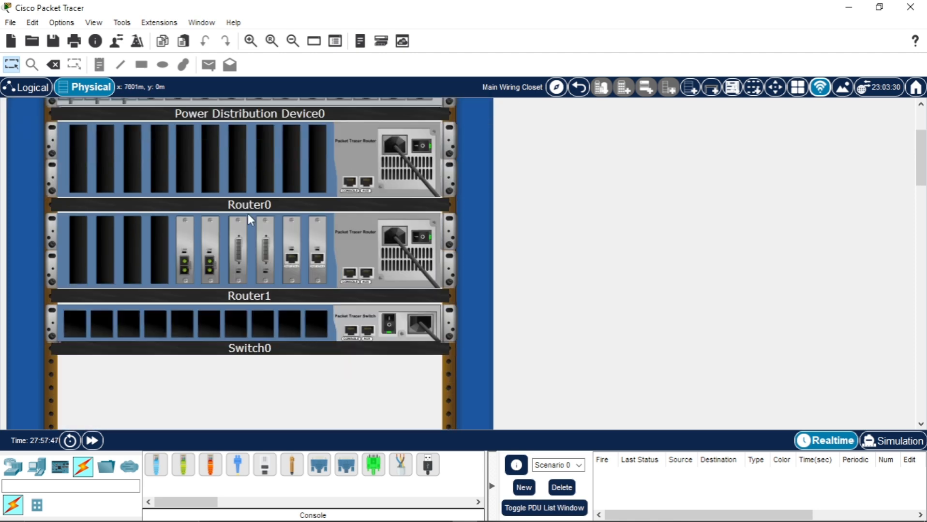
pyautogui.scroll(2, 247, 214)
pyautogui.scroll(-2, 247, 215)
pyautogui.scroll(2, 227, 211)
pyautogui.scroll(-1, 231, 198)
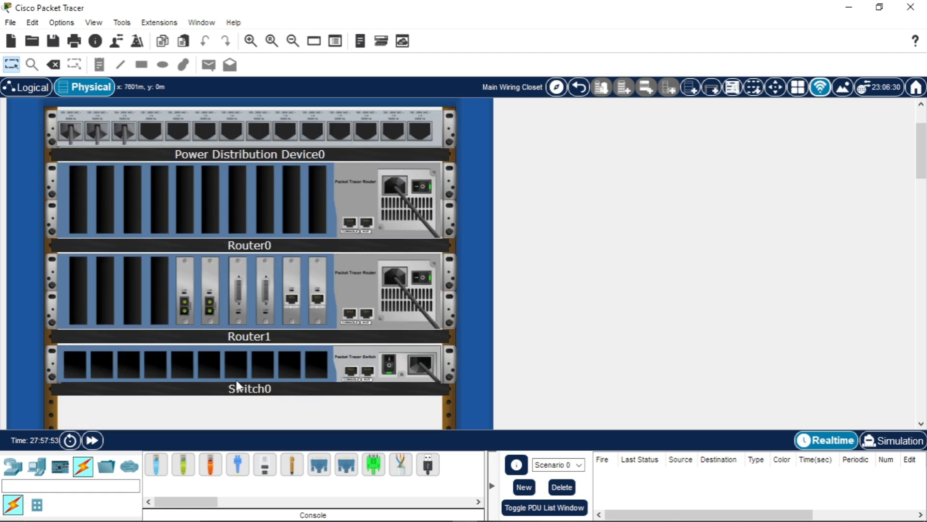
pyautogui.scroll(-6, 348, 348)
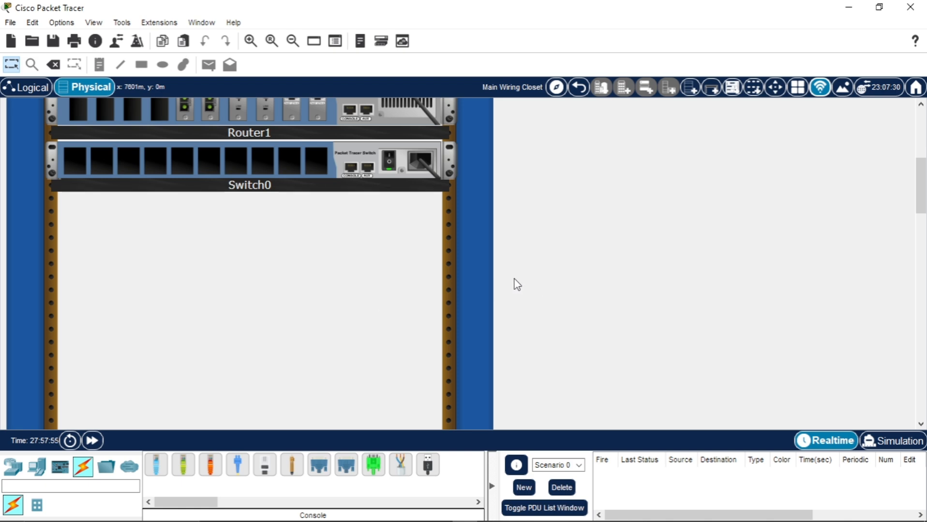
pyautogui.scroll(-2, 560, 278)
pyautogui.scroll(-4, 562, 280)
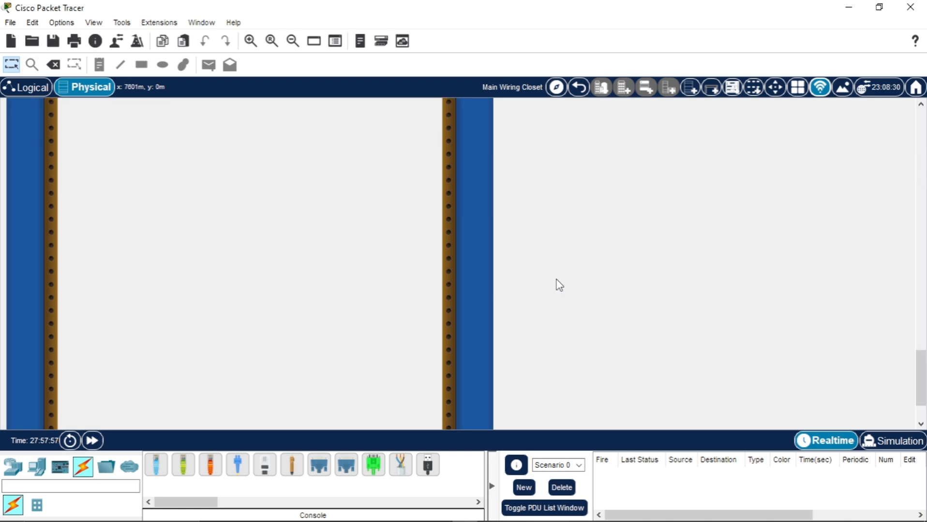
pyautogui.scroll(-5, 536, 257)
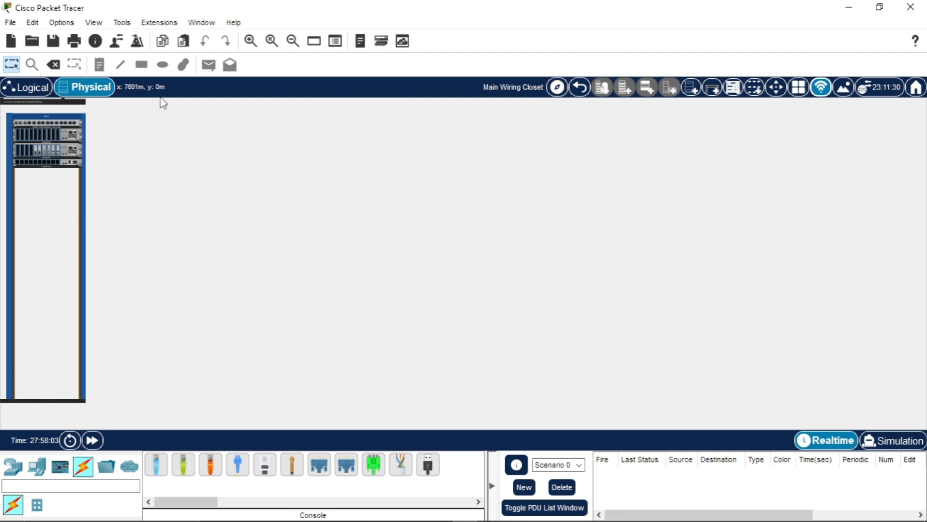
# Step: Add a PC below the laptop in the logical workspace and check it in the physical wiring closet
pyautogui.click(46, 90)
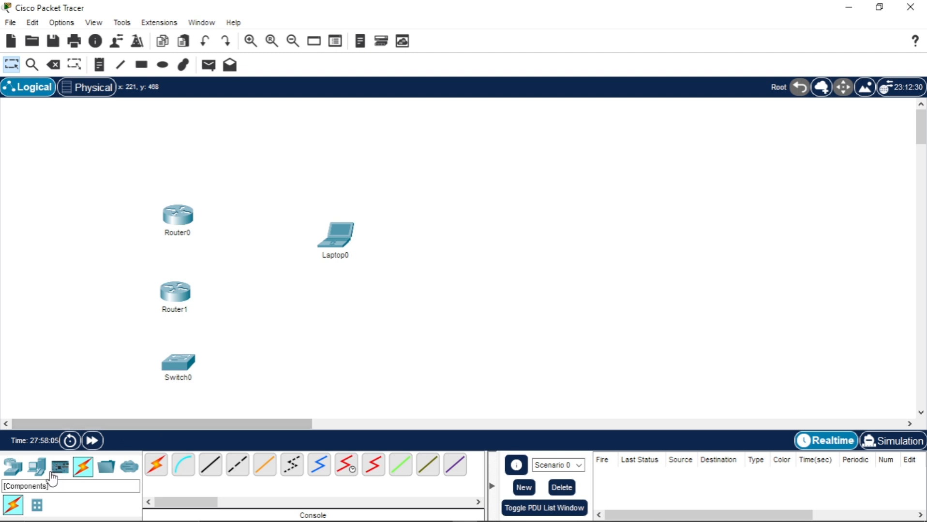
pyautogui.click(37, 467)
pyautogui.click(156, 464)
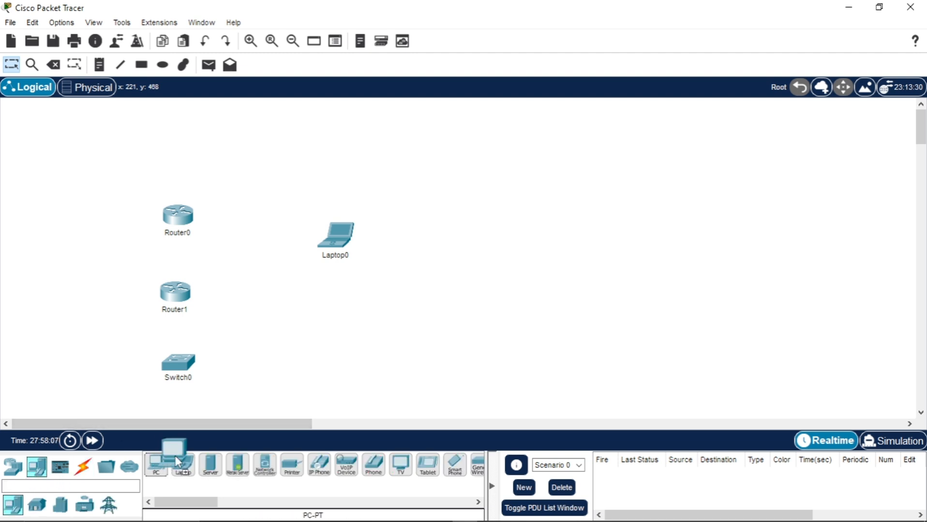
pyautogui.click(325, 317)
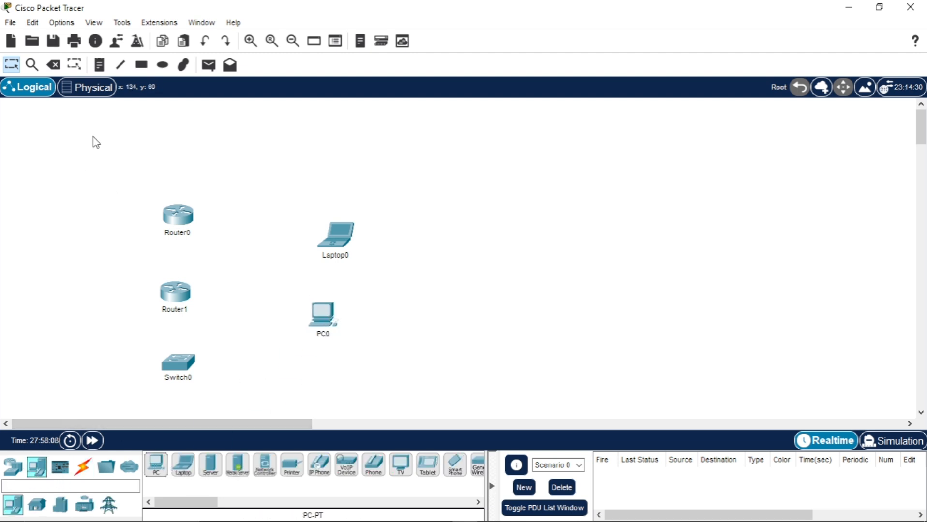
pyautogui.click(105, 90)
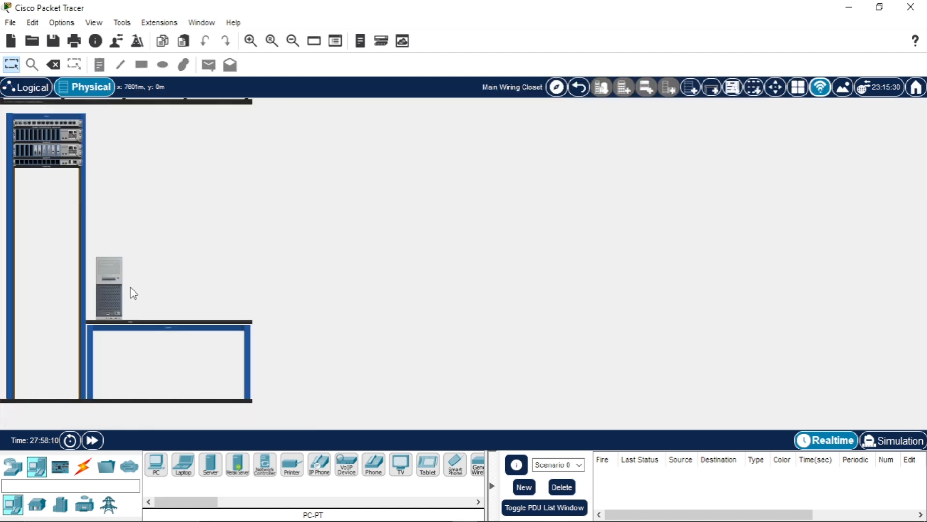
# Step: Add a second laptop beside Laptop0 in the logical workspace and check it in the physical wiring closet
pyautogui.click(19, 88)
pyautogui.moveTo(184, 472); pyautogui.dragTo(409, 247)
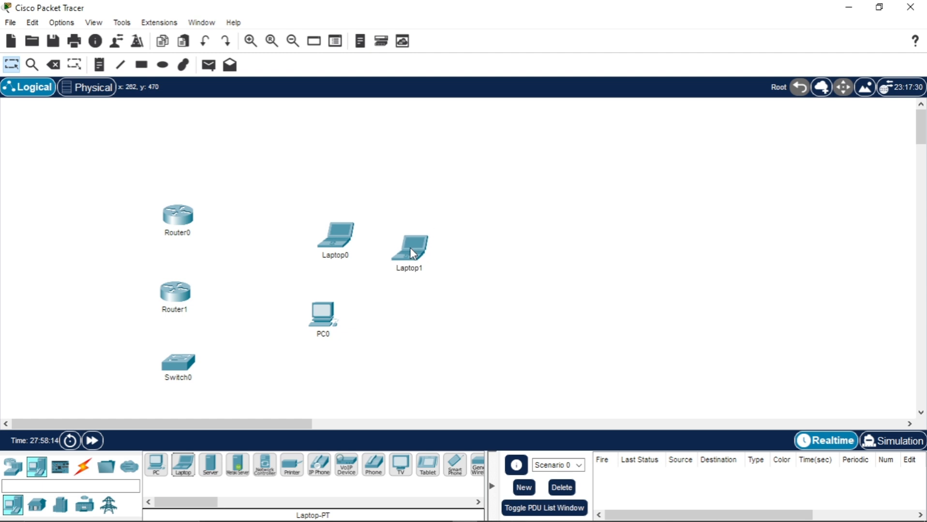
pyautogui.click(99, 88)
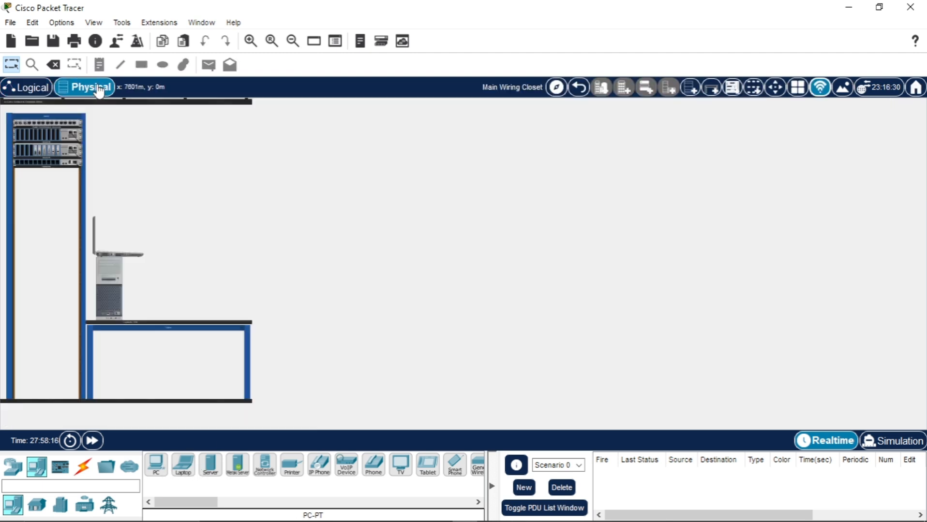
# Step: Delete Laptop0 from the logical workspace and return to the selection tool
pyautogui.click(29, 88)
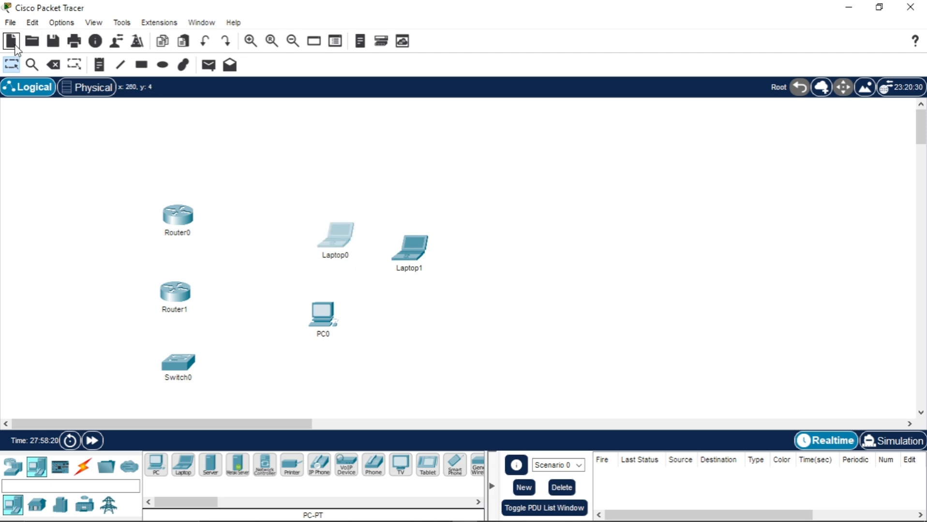
pyautogui.click(53, 64)
pyautogui.click(453, 285)
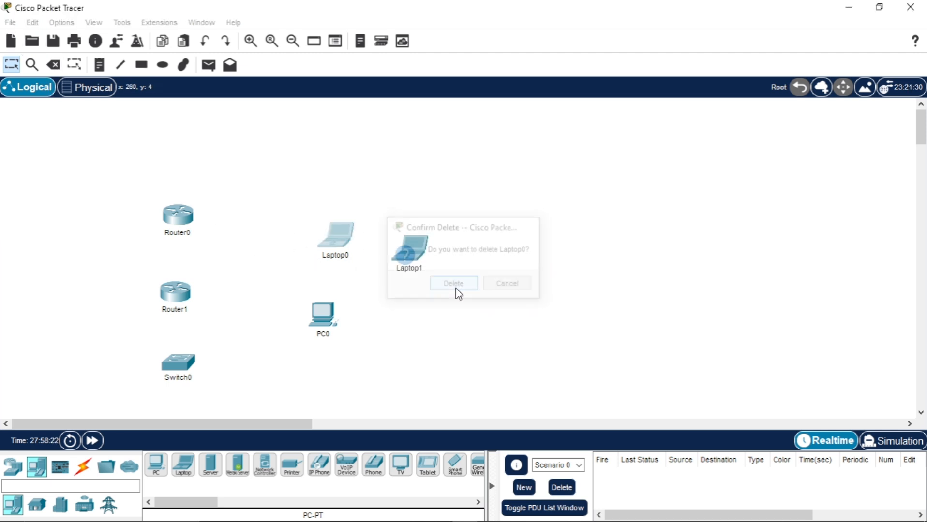
pyautogui.click(11, 65)
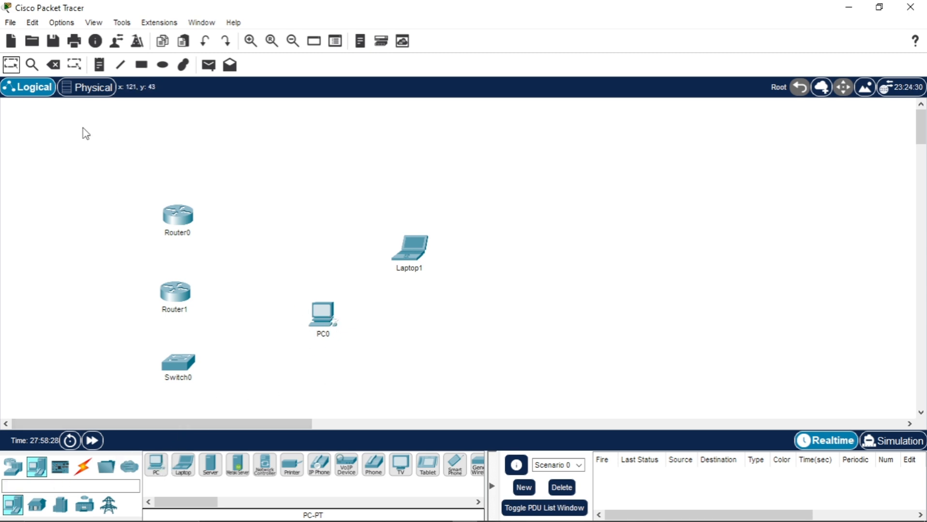
# Step: Examine the console and AUX ports of both routers and the switch in the physical wiring closet's rack
pyautogui.click(89, 88)
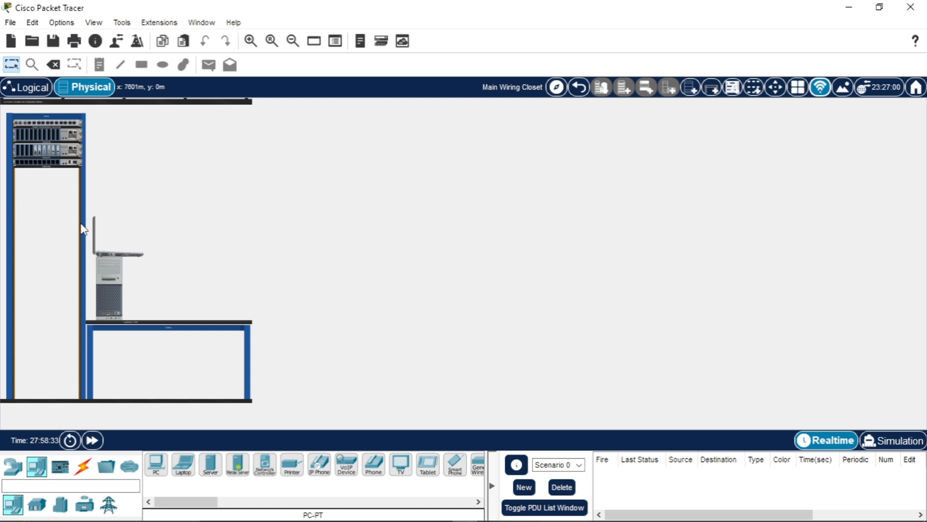
pyautogui.click(55, 152)
pyautogui.scroll(-4, 246, 266)
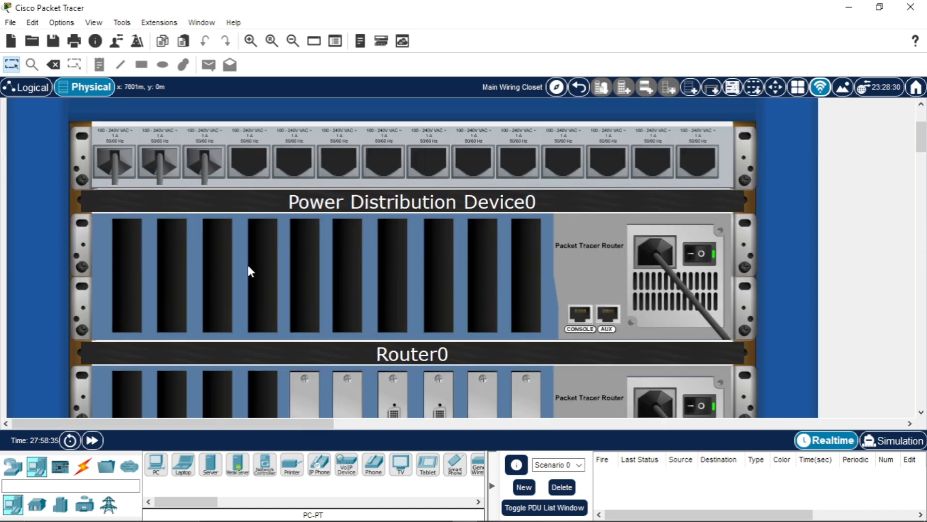
pyautogui.scroll(1, 325, 244)
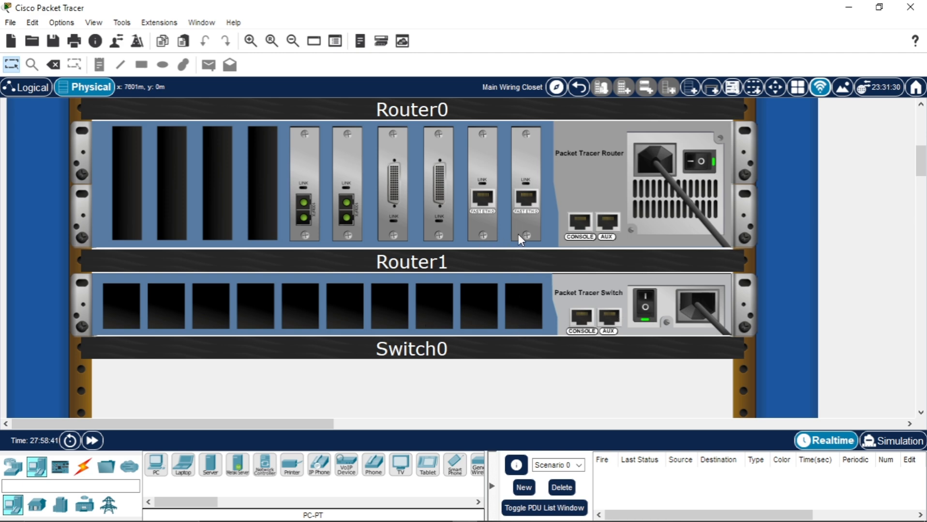
pyautogui.scroll(2, 517, 234)
pyautogui.scroll(-1, 517, 234)
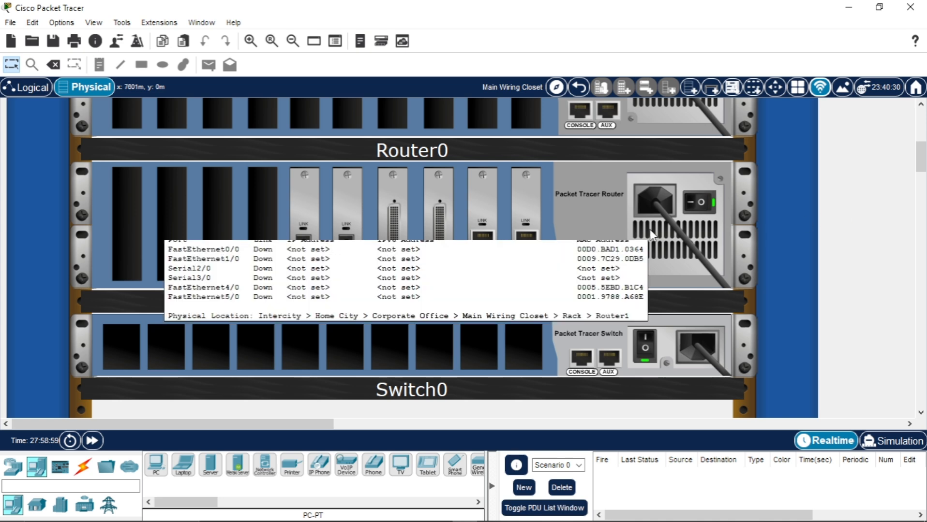
pyautogui.moveTo(642, 260)
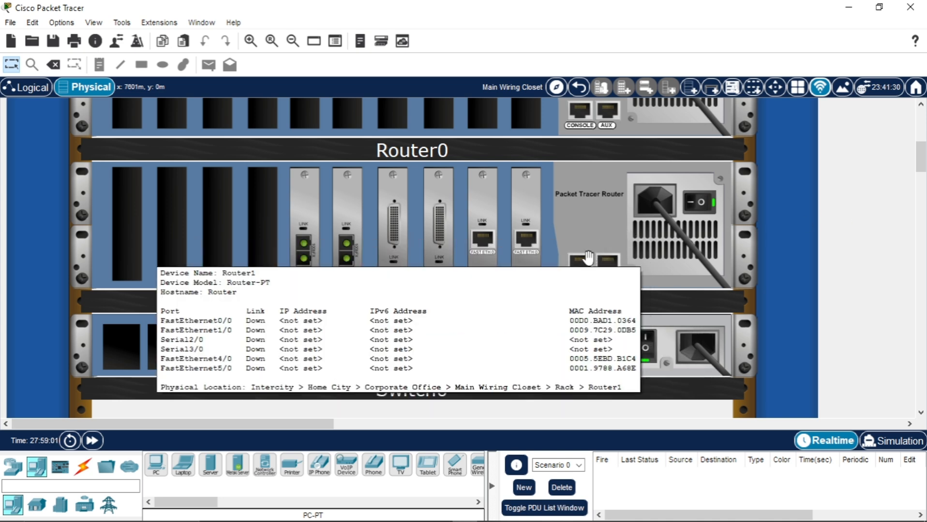
pyautogui.scroll(1, 605, 274)
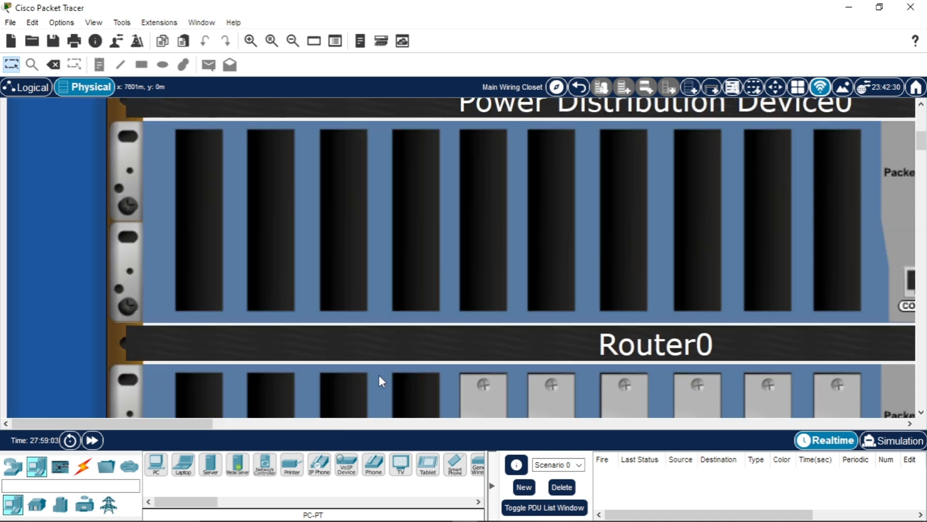
pyautogui.moveTo(198, 424); pyautogui.dragTo(353, 422)
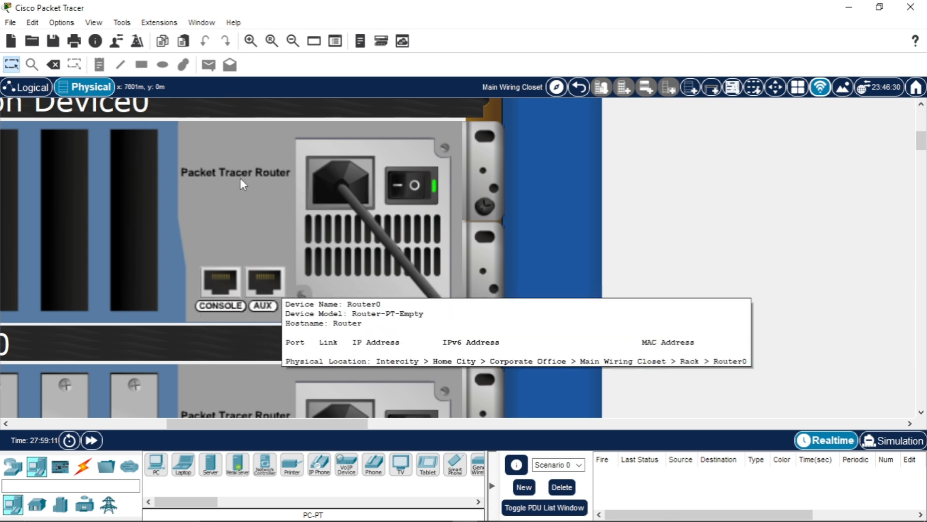
pyautogui.scroll(3, 242, 182)
pyautogui.scroll(-2, 246, 194)
pyautogui.scroll(-2, 246, 232)
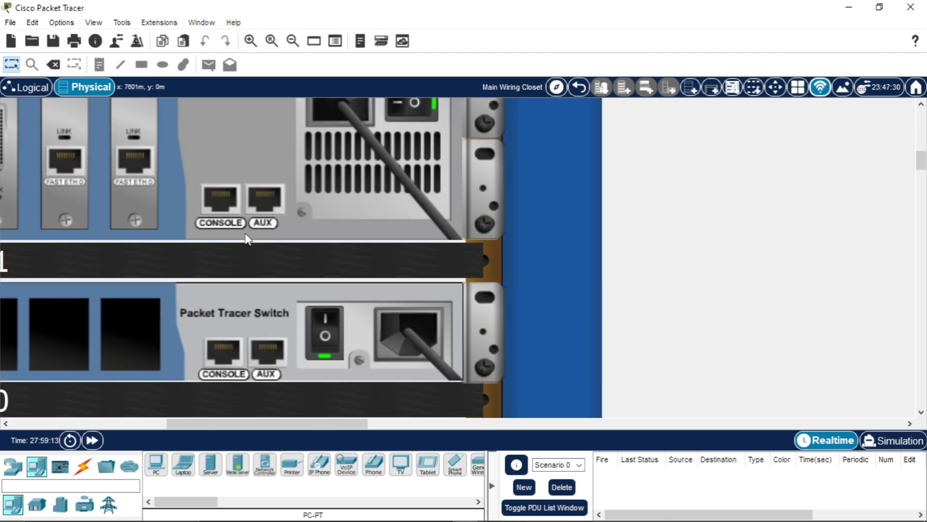
pyautogui.scroll(-1, 252, 276)
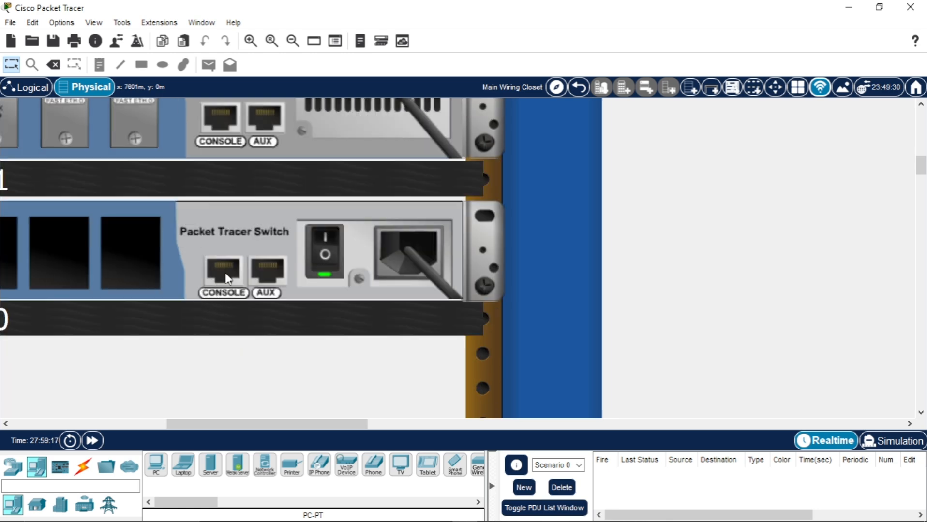
# Step: Connect a console cable from Router1's console port in the rack to Laptop1's serial port on the table, and check its run
pyautogui.scroll(2, 228, 263)
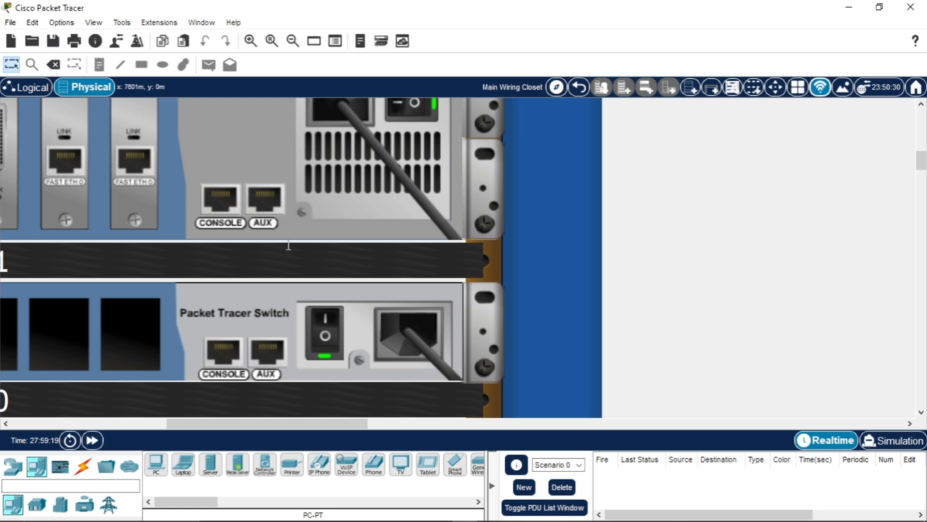
pyautogui.click(83, 467)
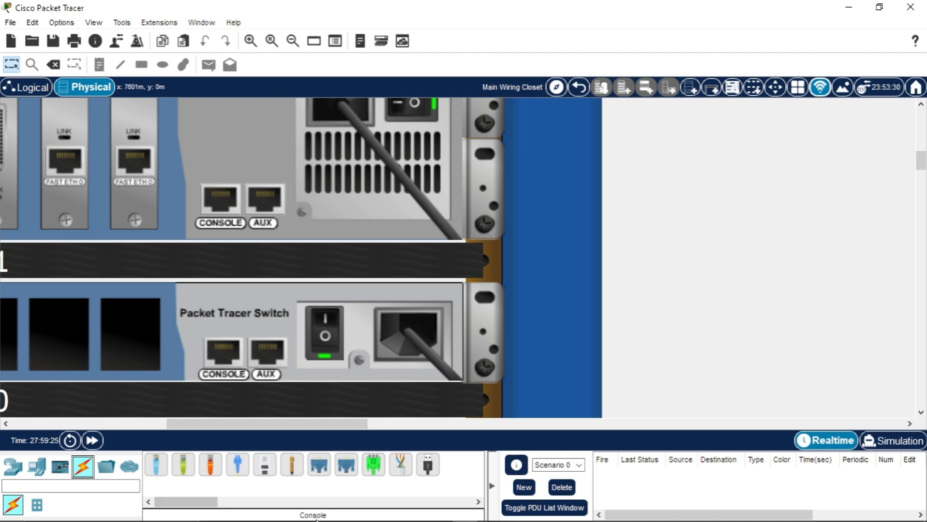
pyautogui.click(159, 468)
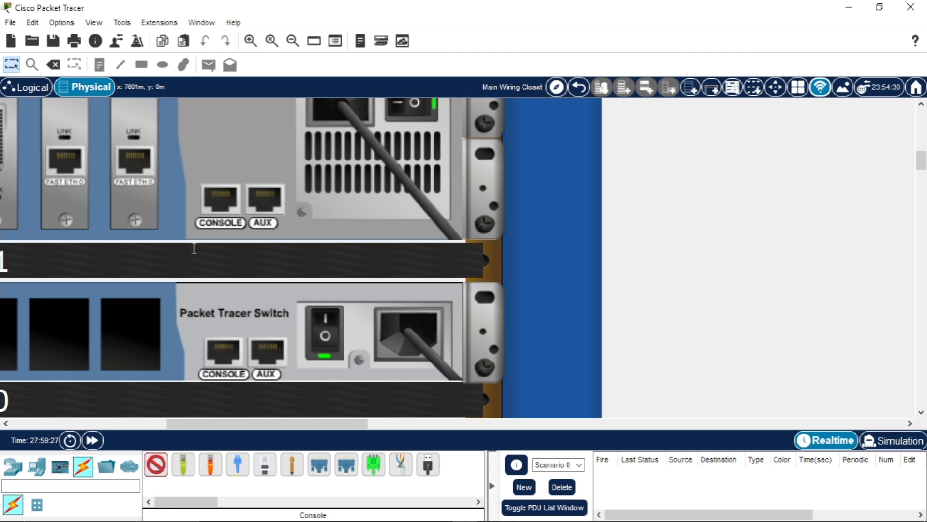
pyautogui.click(217, 202)
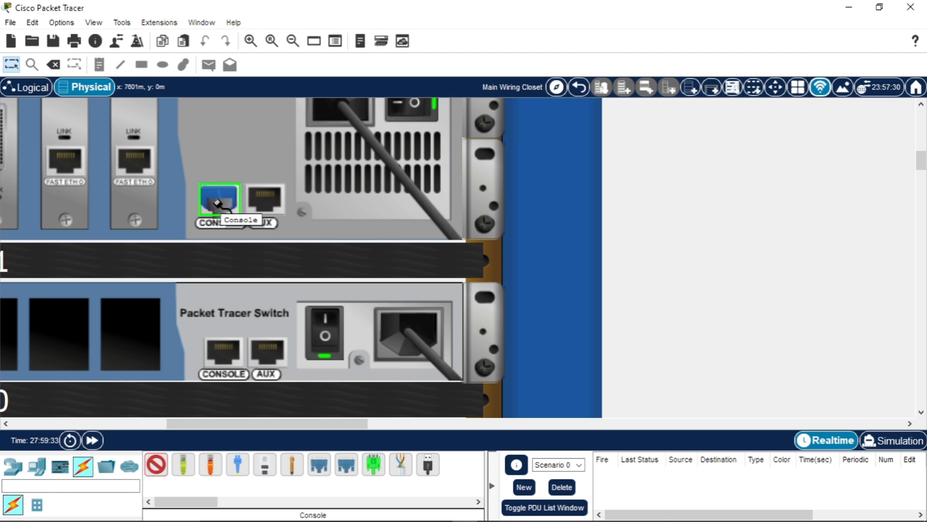
pyautogui.scroll(-5, 420, 269)
pyautogui.scroll(-5, 428, 280)
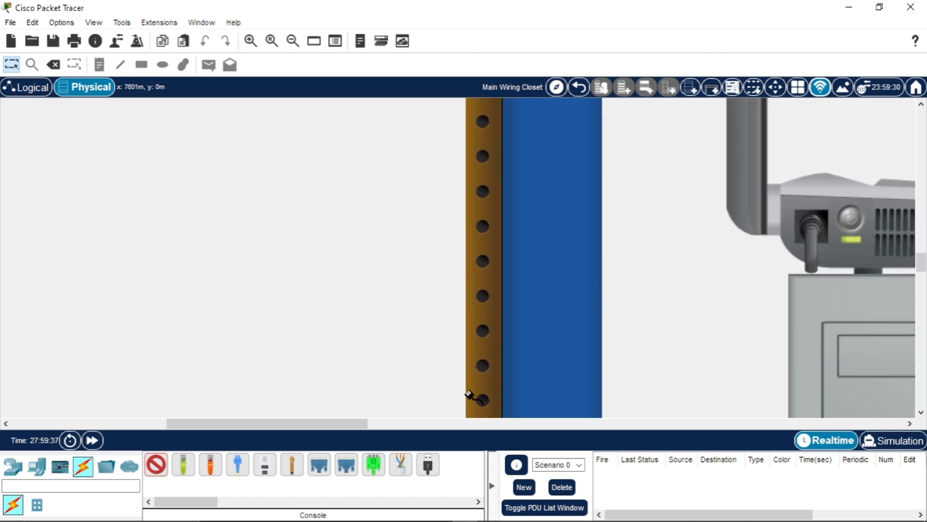
pyautogui.moveTo(352, 425); pyautogui.dragTo(457, 424)
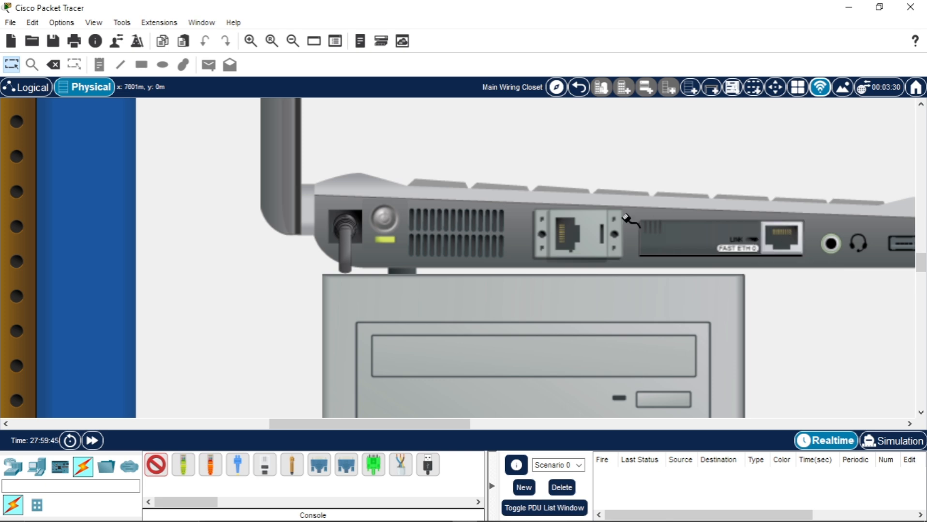
pyautogui.click(574, 232)
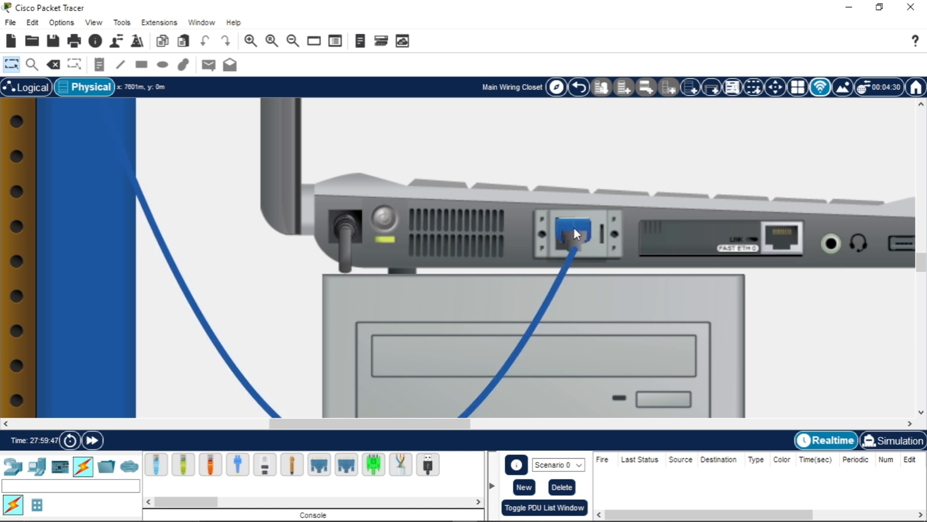
pyautogui.scroll(-3, 515, 254)
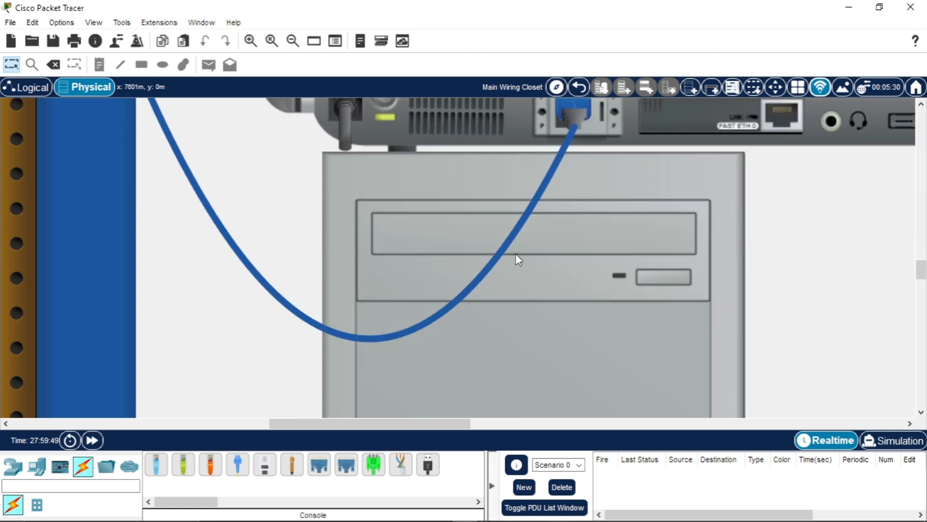
pyautogui.scroll(2, 515, 254)
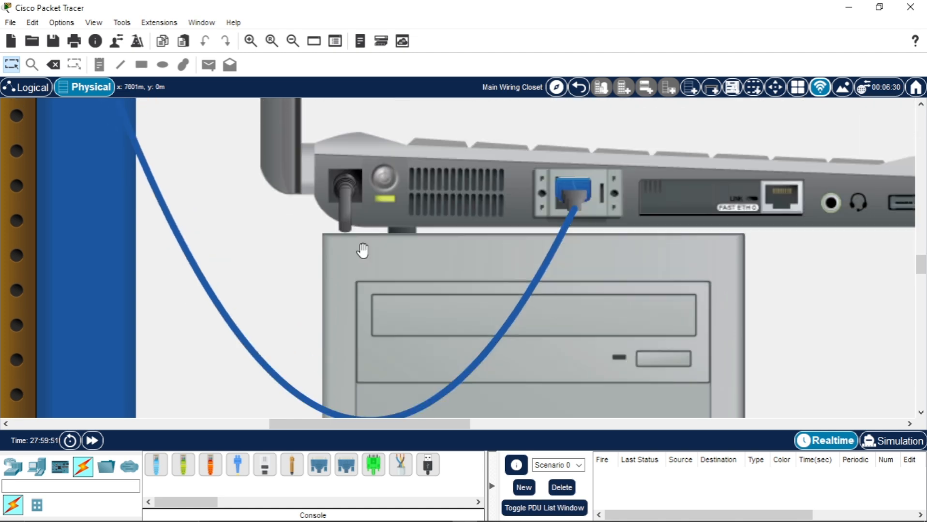
pyautogui.scroll(-3, 364, 251)
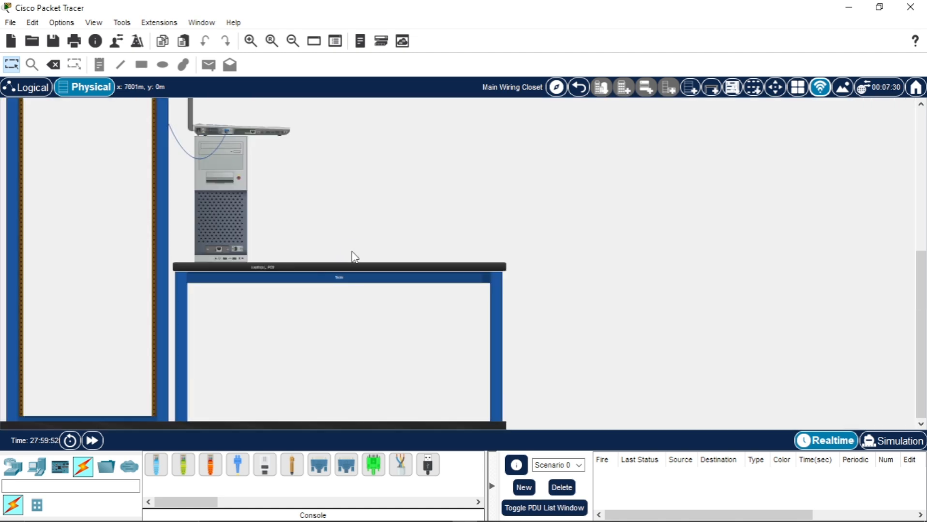
pyautogui.scroll(3, 304, 230)
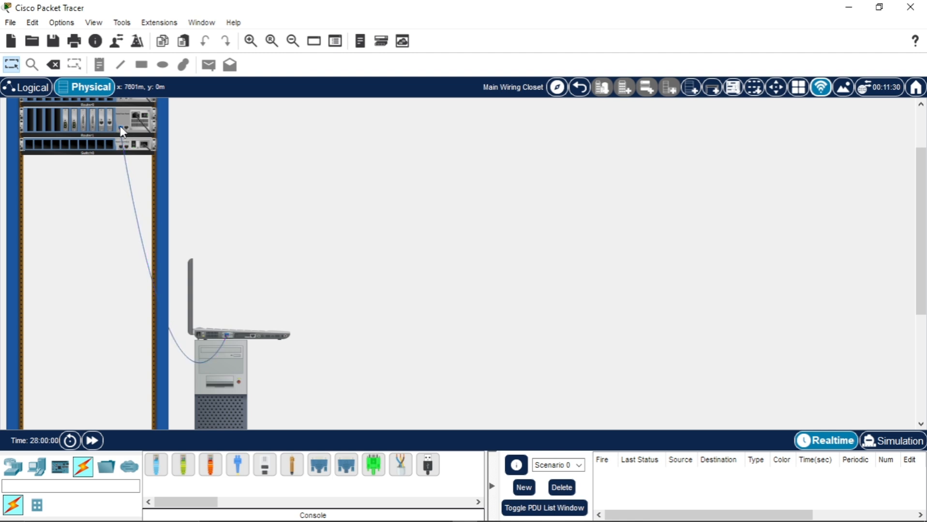
# Step: Switch to PuTTY and set the connection type of the new session to Serial
pyautogui.moveTo(303, 286)
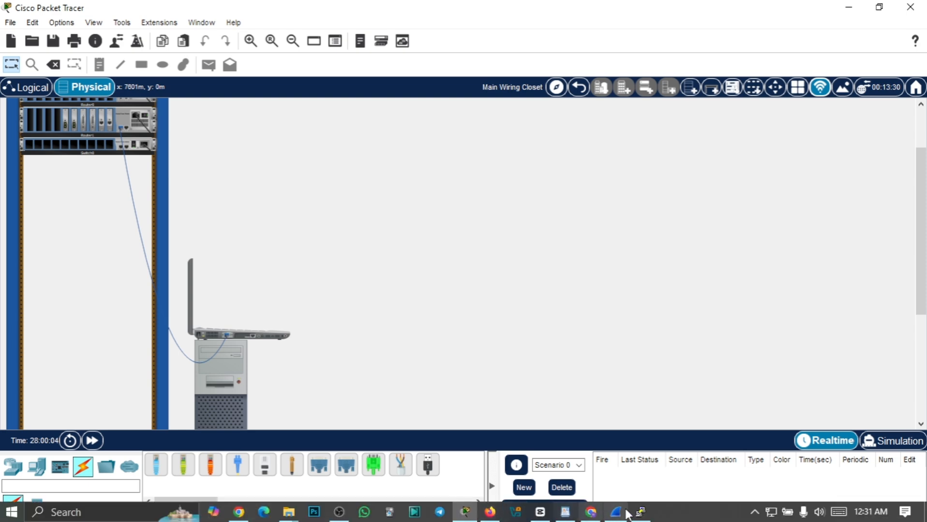
pyautogui.click(640, 511)
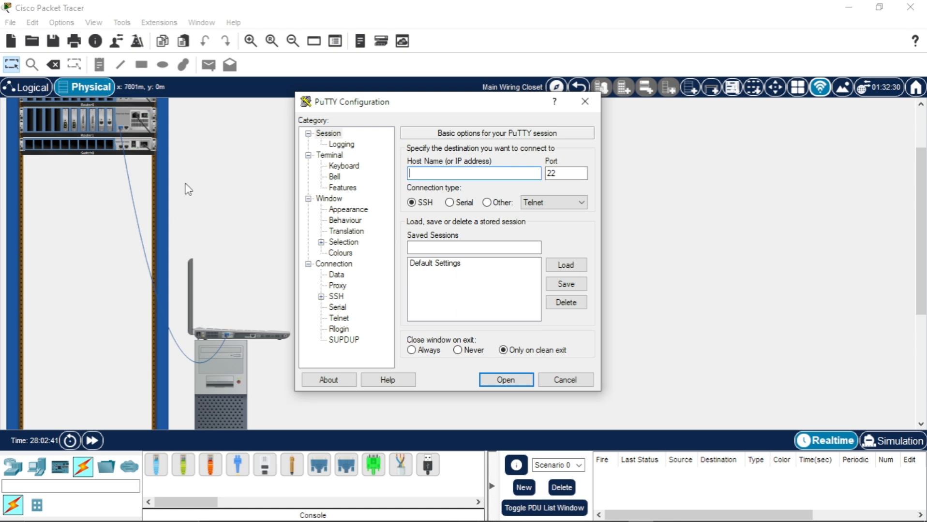
pyautogui.click(450, 203)
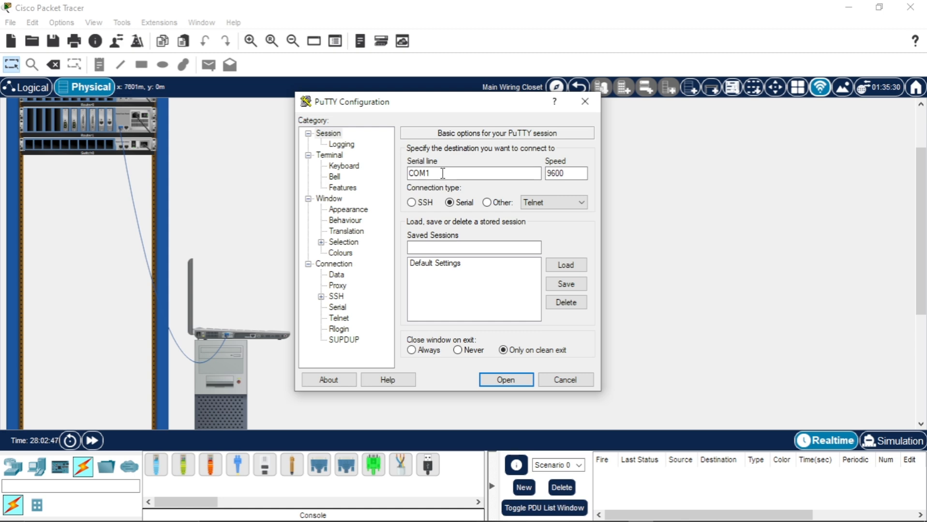
pyautogui.moveTo(443, 173); pyautogui.dragTo(387, 172)
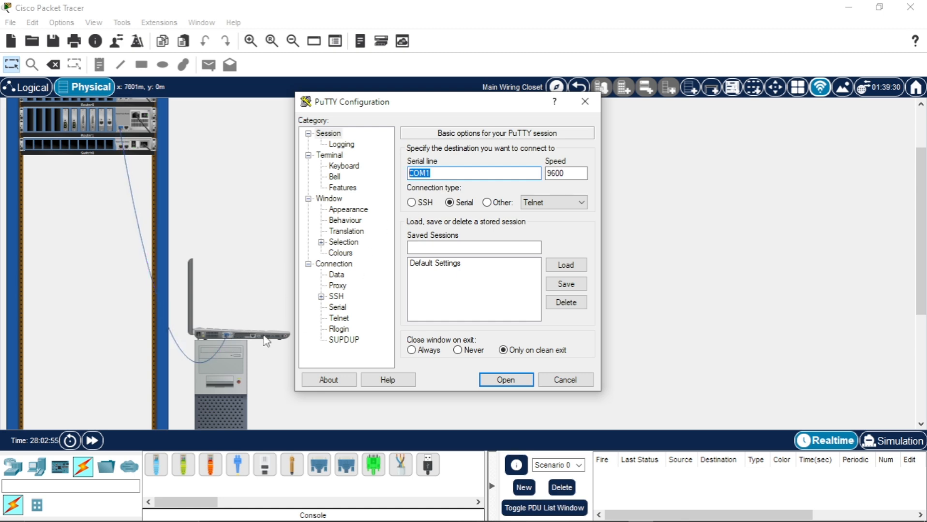
pyautogui.click(438, 177)
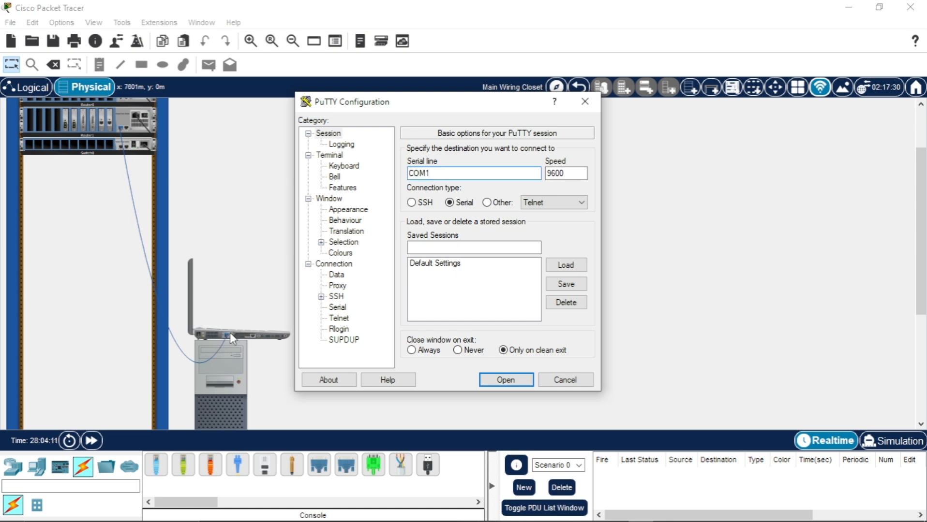
# Step: Check in Windows Device Manager which COM port is listed under Ports (COM & LPT), and minimize the window
pyautogui.moveTo(4, 516)
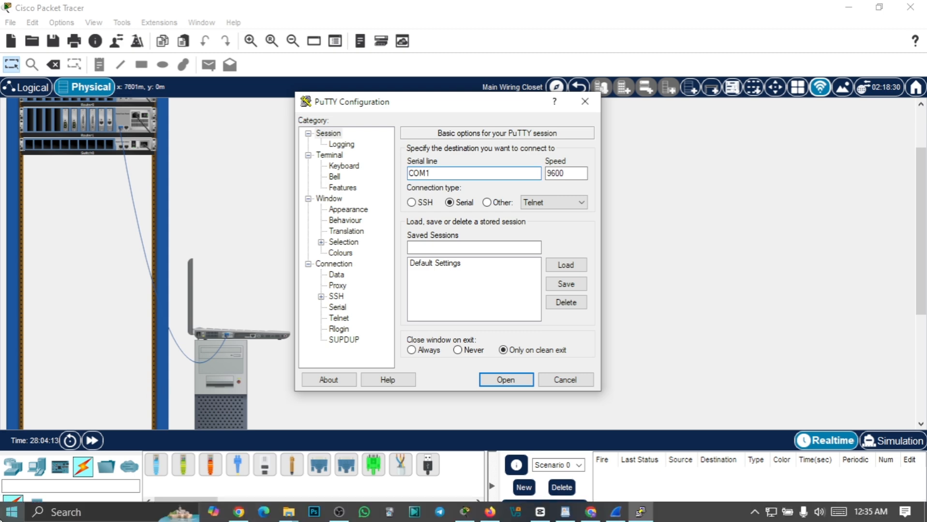
pyautogui.rightClick(9, 518)
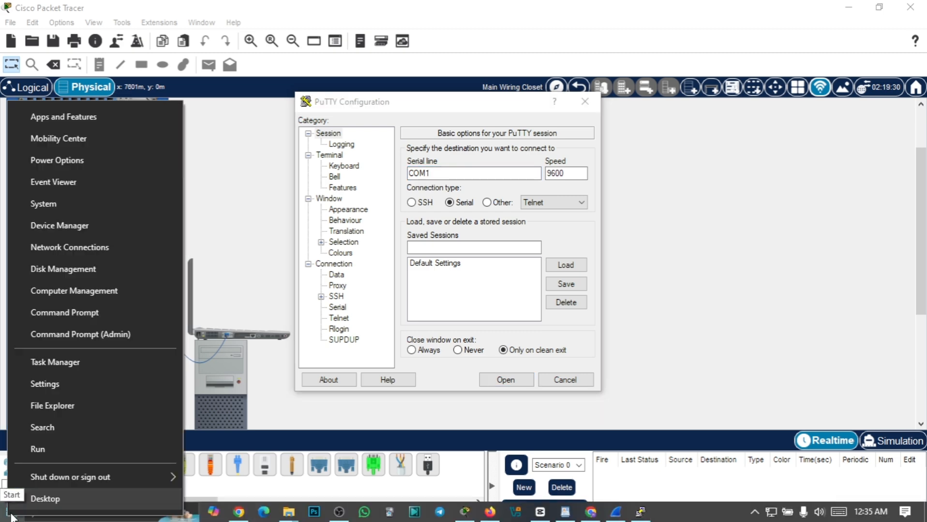
pyautogui.click(60, 230)
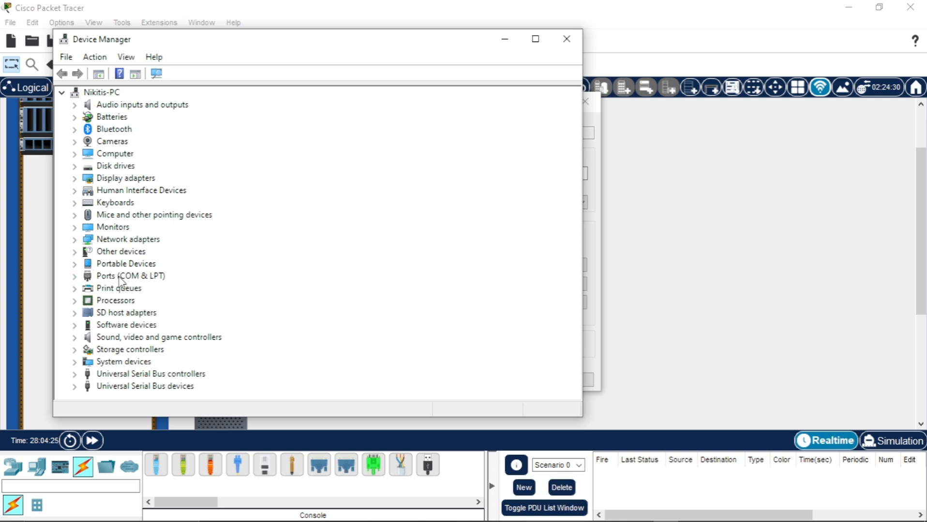
pyautogui.click(75, 276)
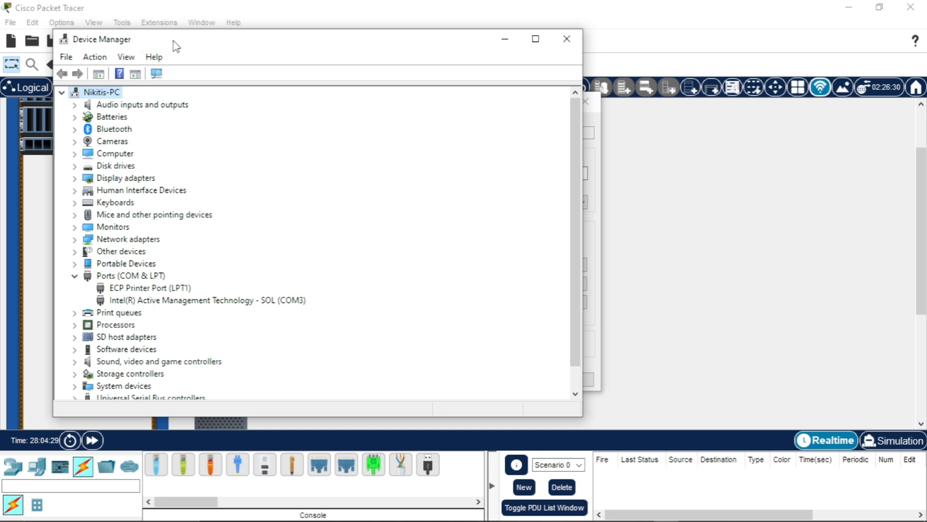
pyautogui.moveTo(173, 41); pyautogui.dragTo(488, 23)
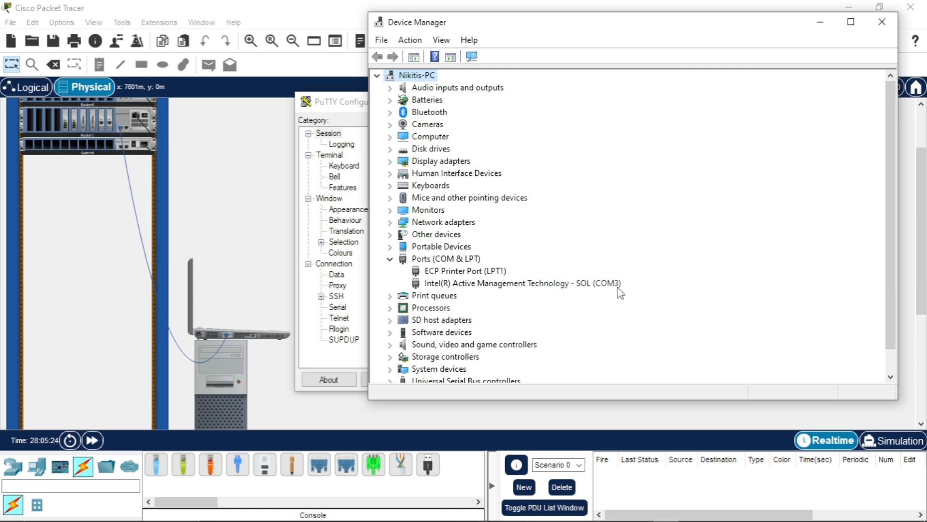
pyautogui.click(822, 21)
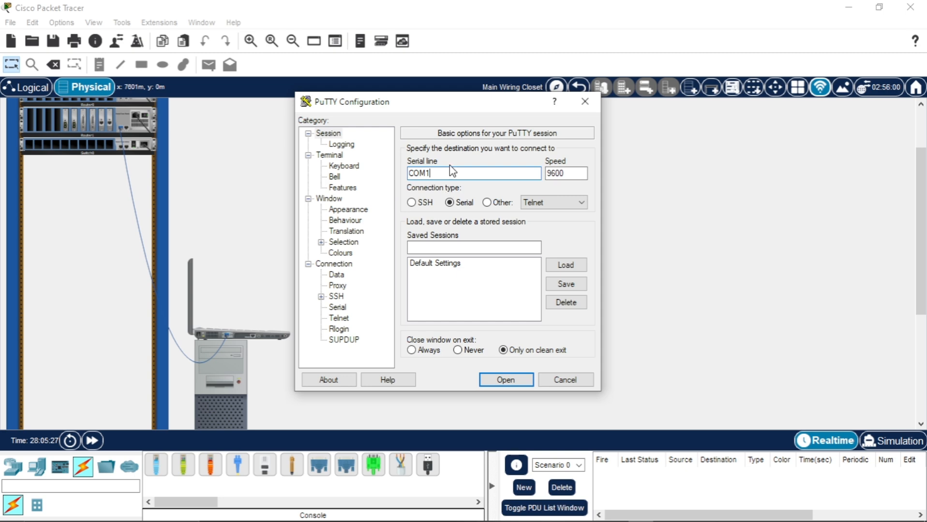
# Step: Set PuTTY's serial line to COM3, open the session at speed 9600 and move its terminal window clear of the rack
pyautogui.press('BackSpace')
pyautogui.write('3')
pyautogui.click(506, 380)
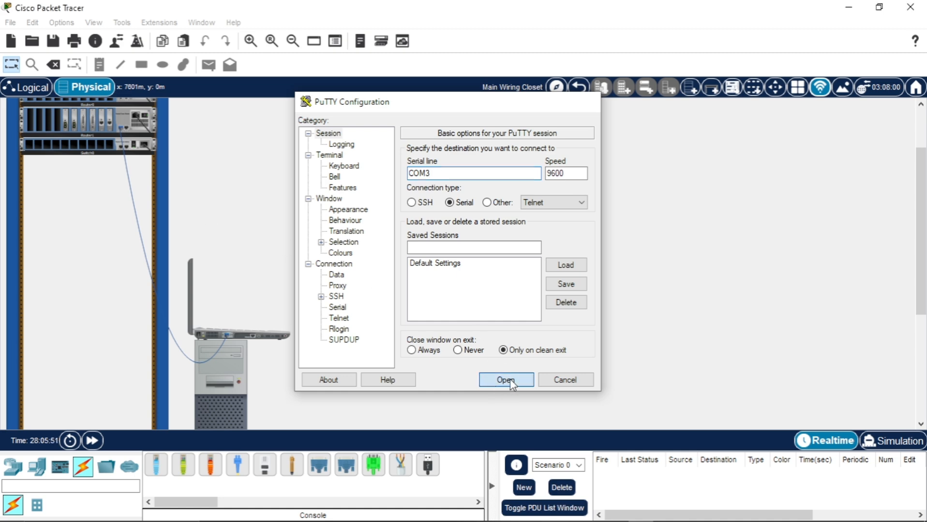
pyautogui.moveTo(193, 89); pyautogui.dragTo(489, 86)
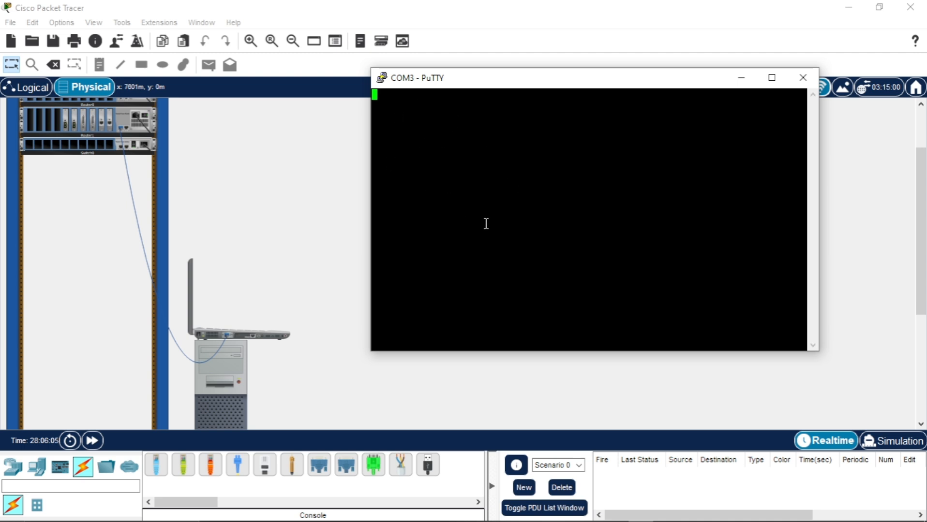
# Step: Open Laptop1's Terminal from the logical workspace, accepting 9600 bits per second, 8 data bits, no parity, 1 stop bit and no flow control
pyautogui.click(30, 90)
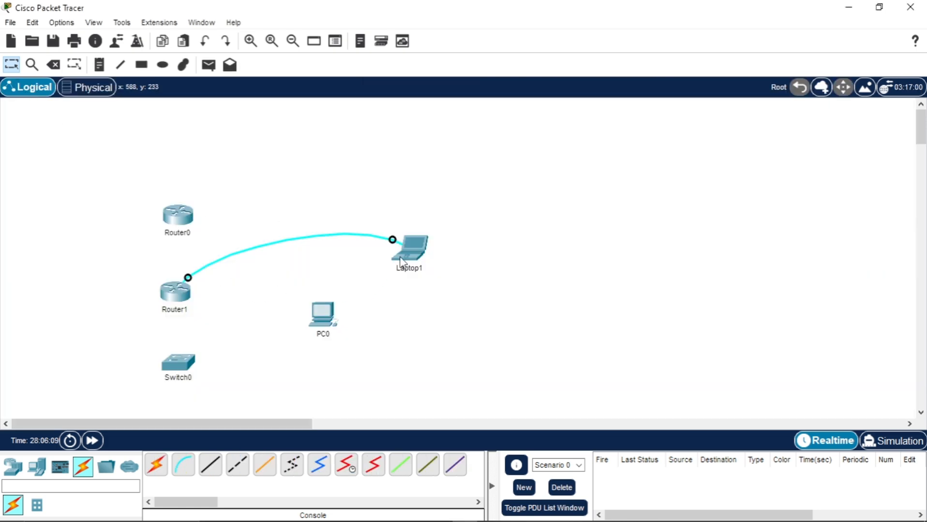
pyautogui.click(411, 250)
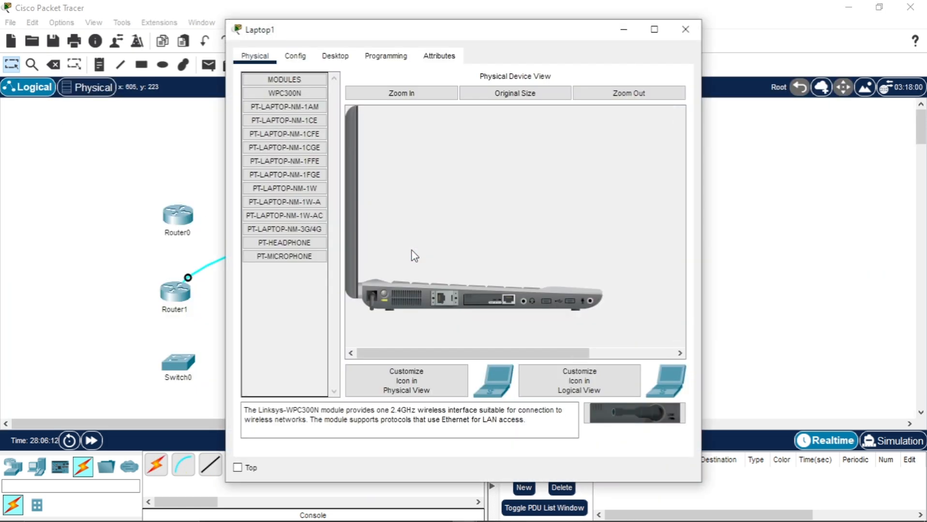
pyautogui.click(306, 57)
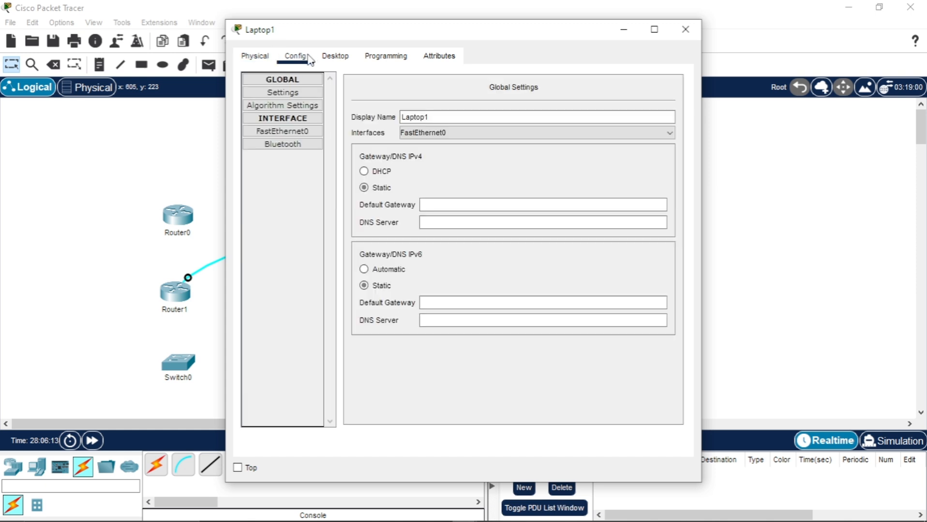
pyautogui.click(333, 57)
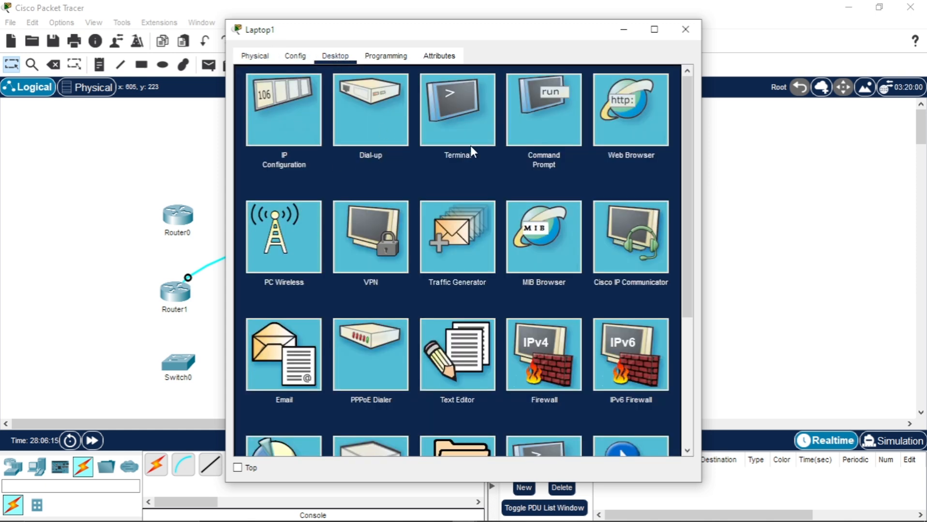
pyautogui.click(476, 127)
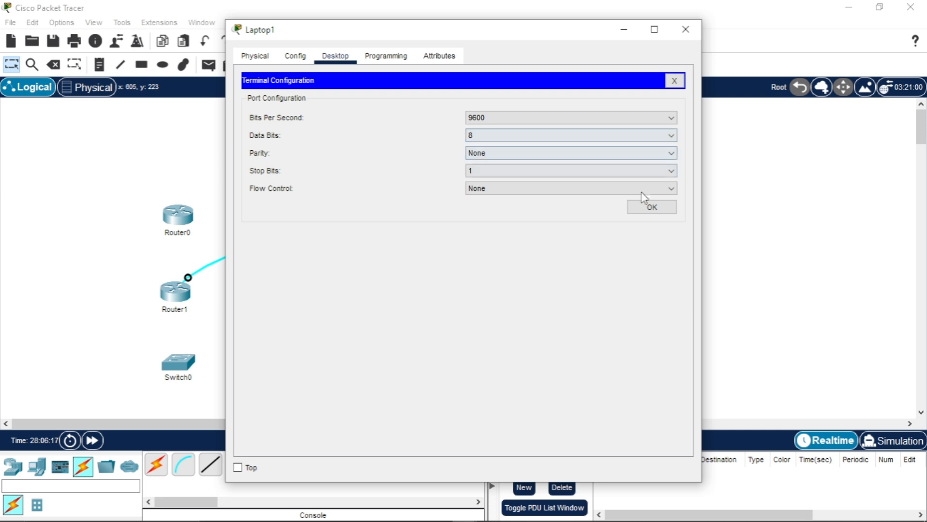
pyautogui.click(654, 209)
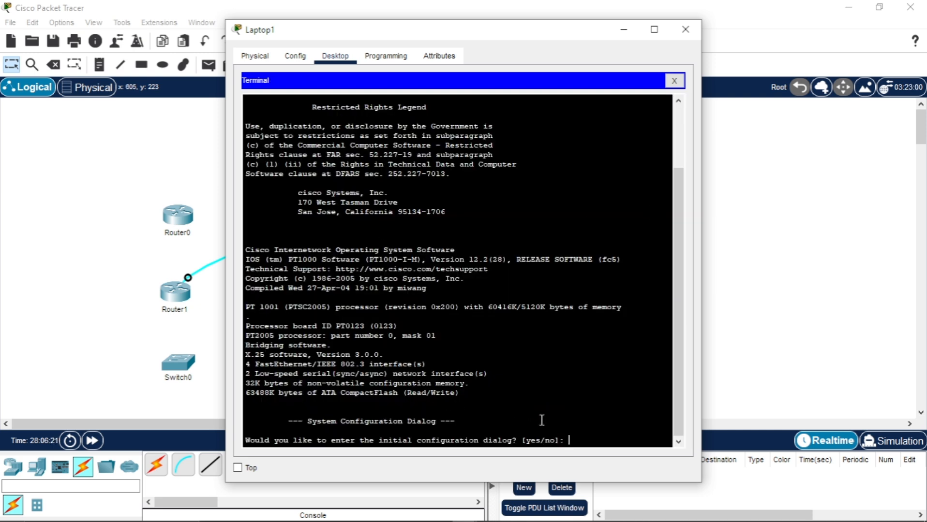
# Step: Decline the router's initial configuration dialog with no and enter the test text ds;do at the Router> prompt
pyautogui.write('no')
pyautogui.press('Return')
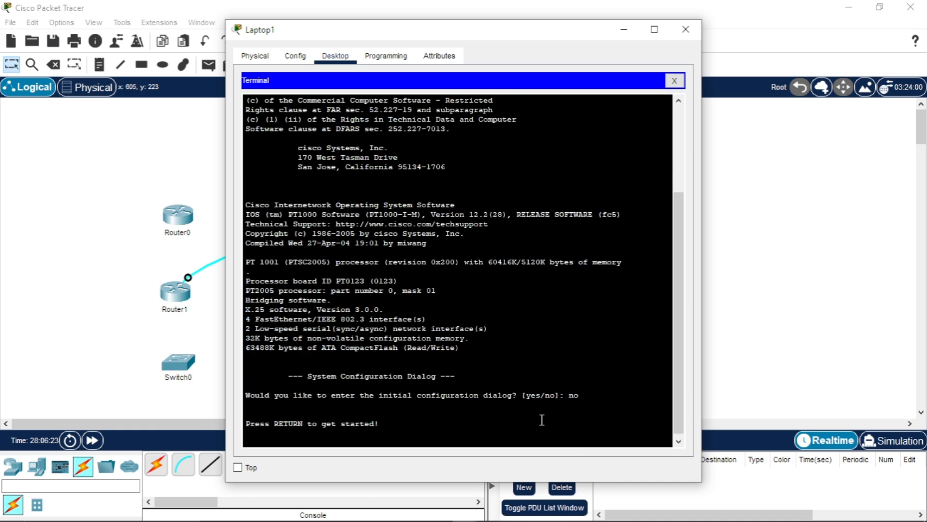
pyautogui.press('Return')
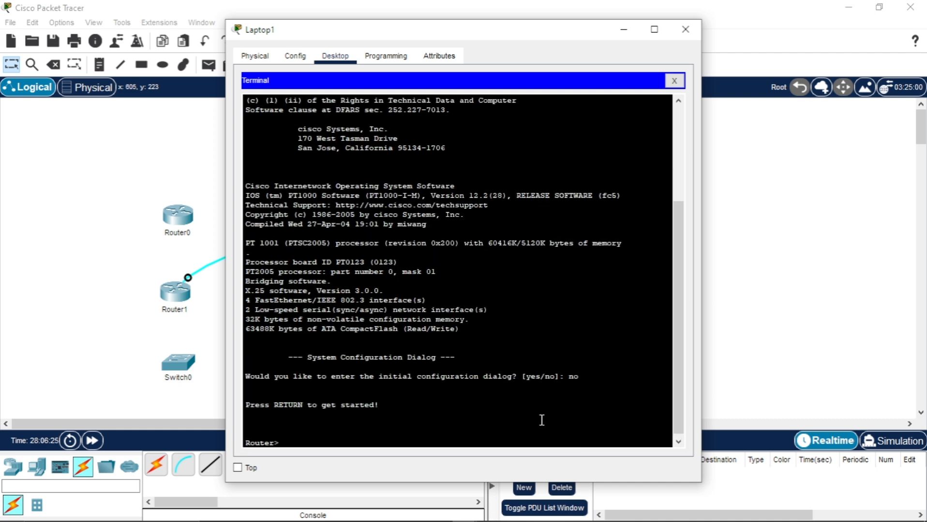
pyautogui.press('Return')
pyautogui.write('ds;do')
pyautogui.press('Return')
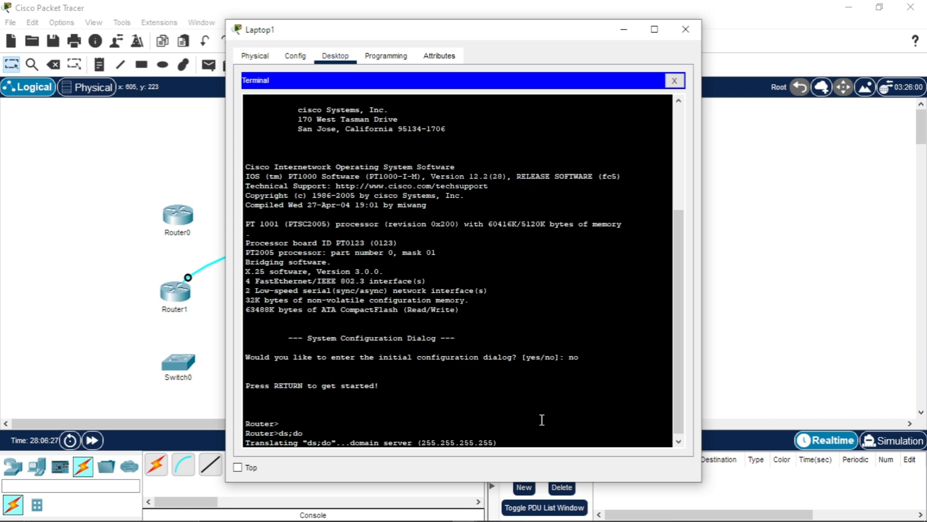